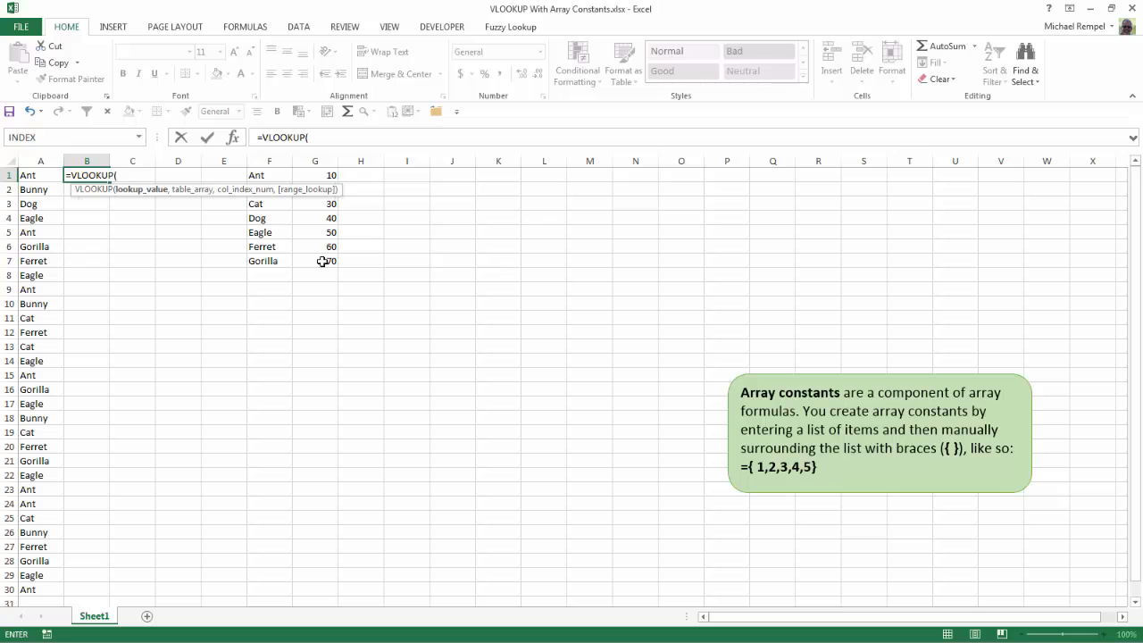
# - Complete the B1 formula as =VLOOKUP(A1,$F$1:$G$7,2,0) and fill it down through B30
pyautogui.press('Left')
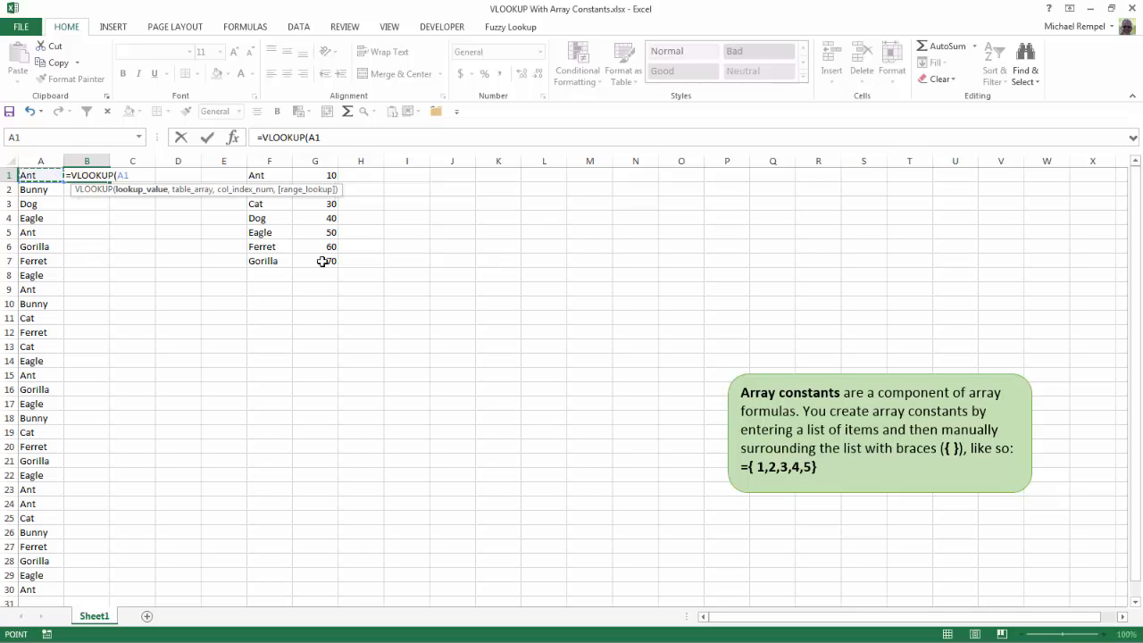
pyautogui.write(',')
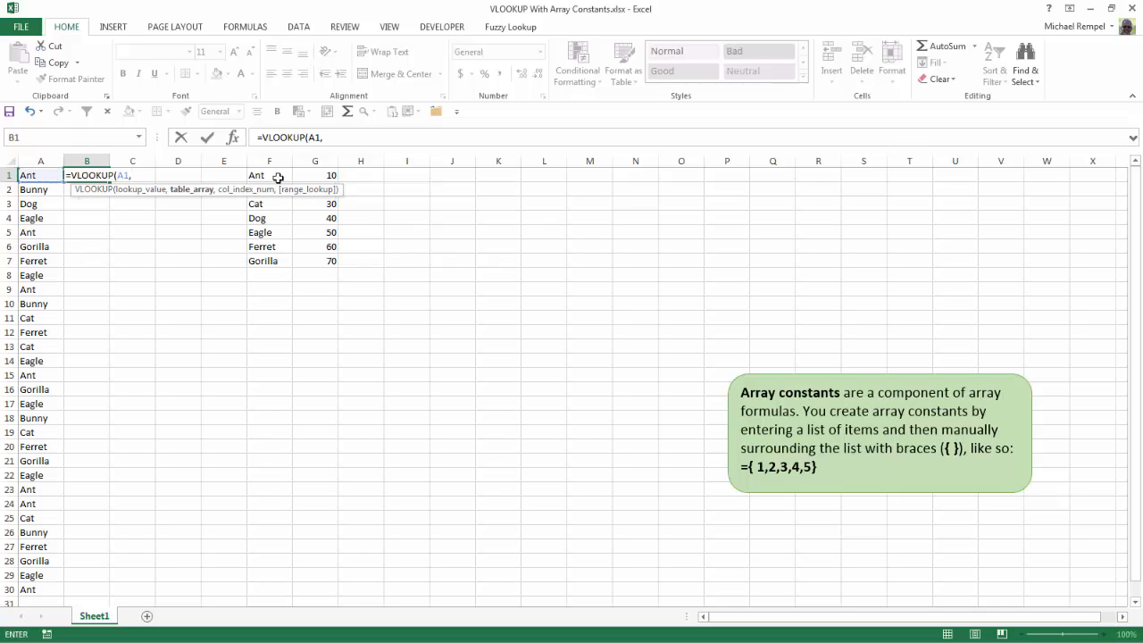
pyautogui.moveTo(271, 175); pyautogui.dragTo(335, 260)
pyautogui.press('F4')
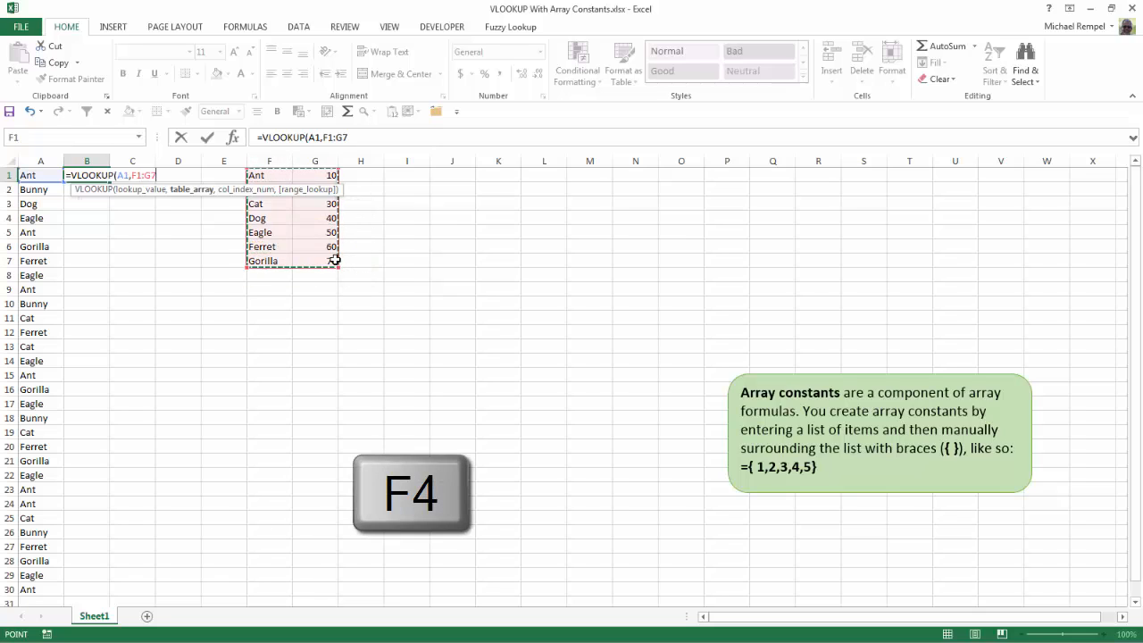
pyautogui.write(',')
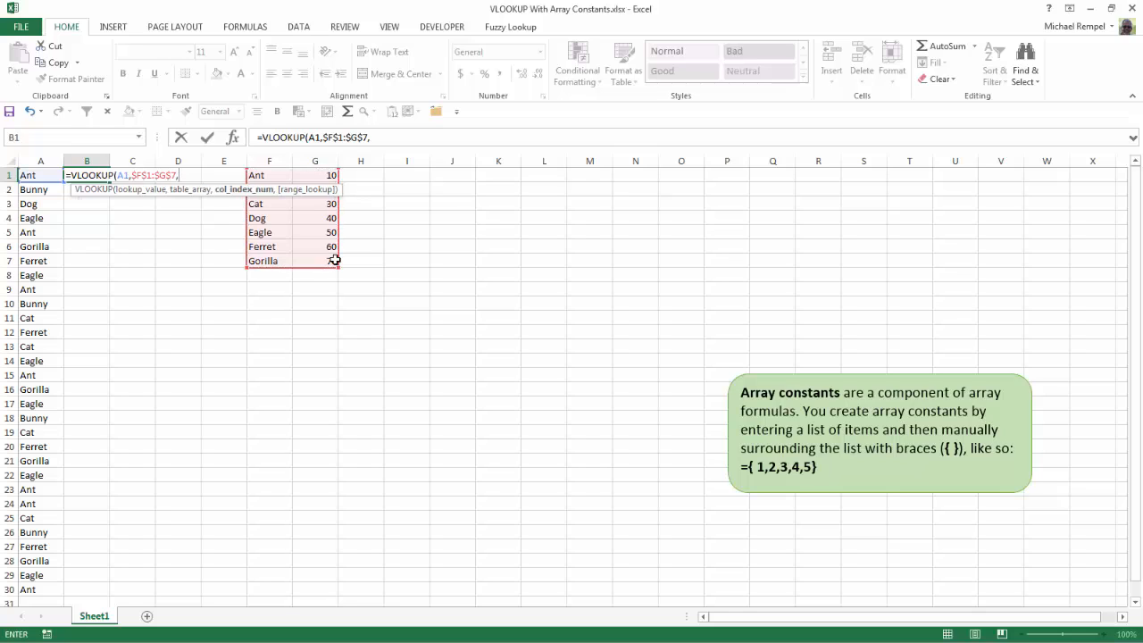
pyautogui.write('2,')
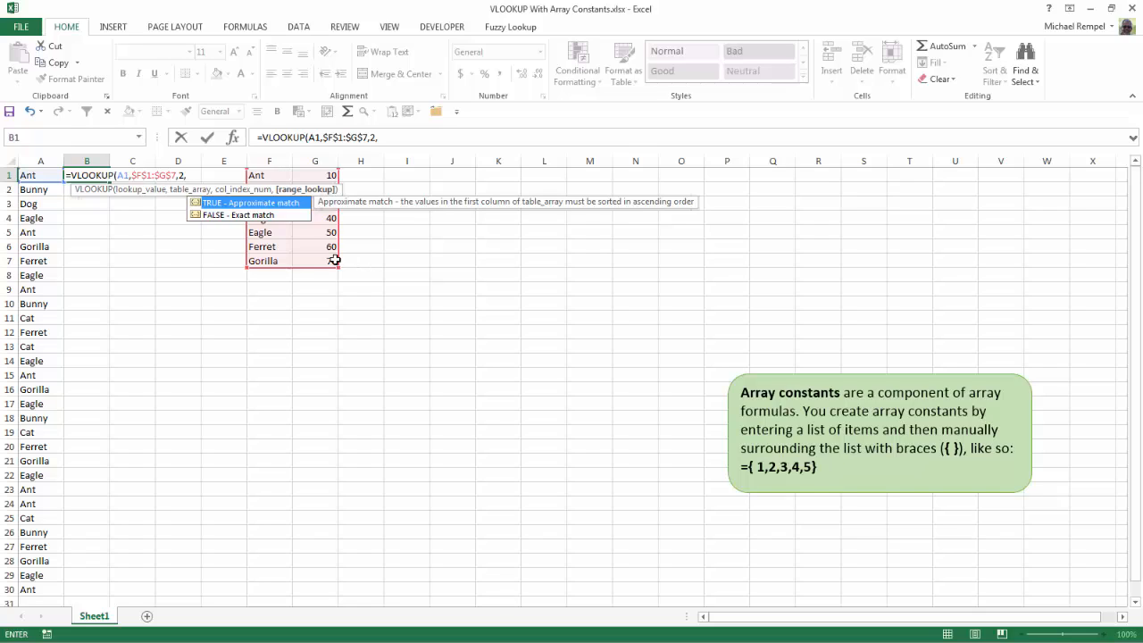
pyautogui.write('0)')
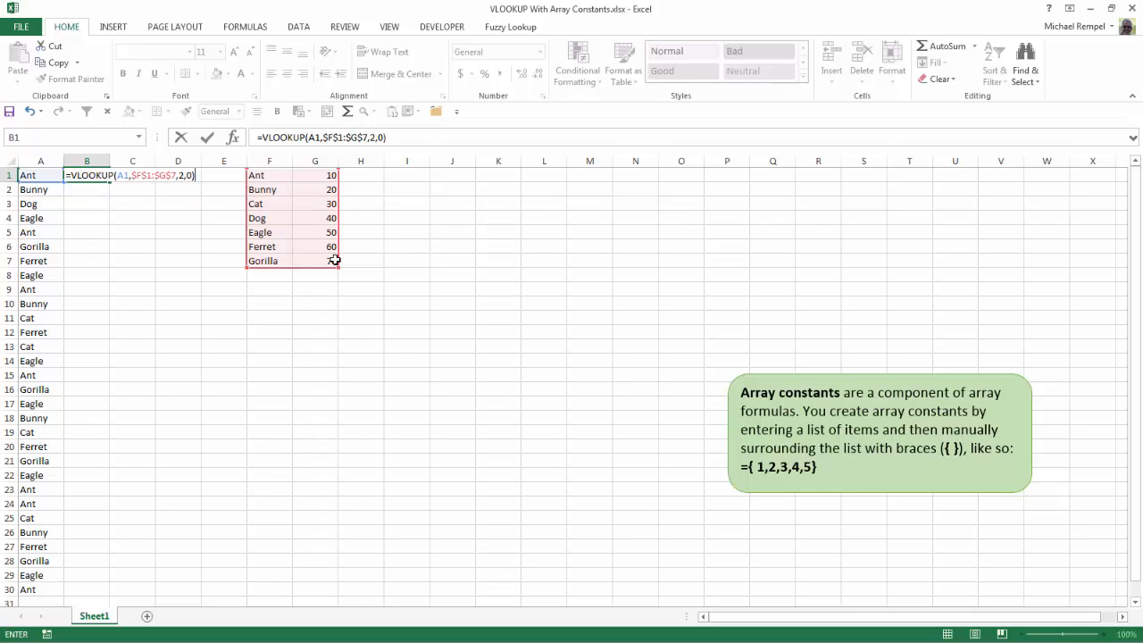
pyautogui.hotkey('ctrl', 'Return')
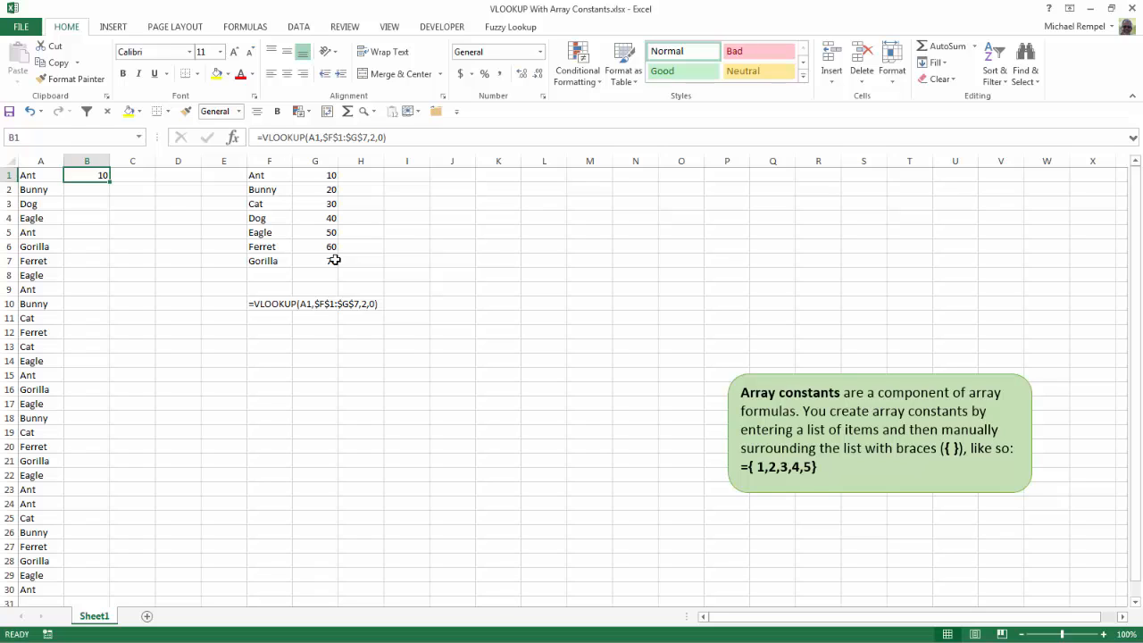
pyautogui.doubleClick(110, 180)
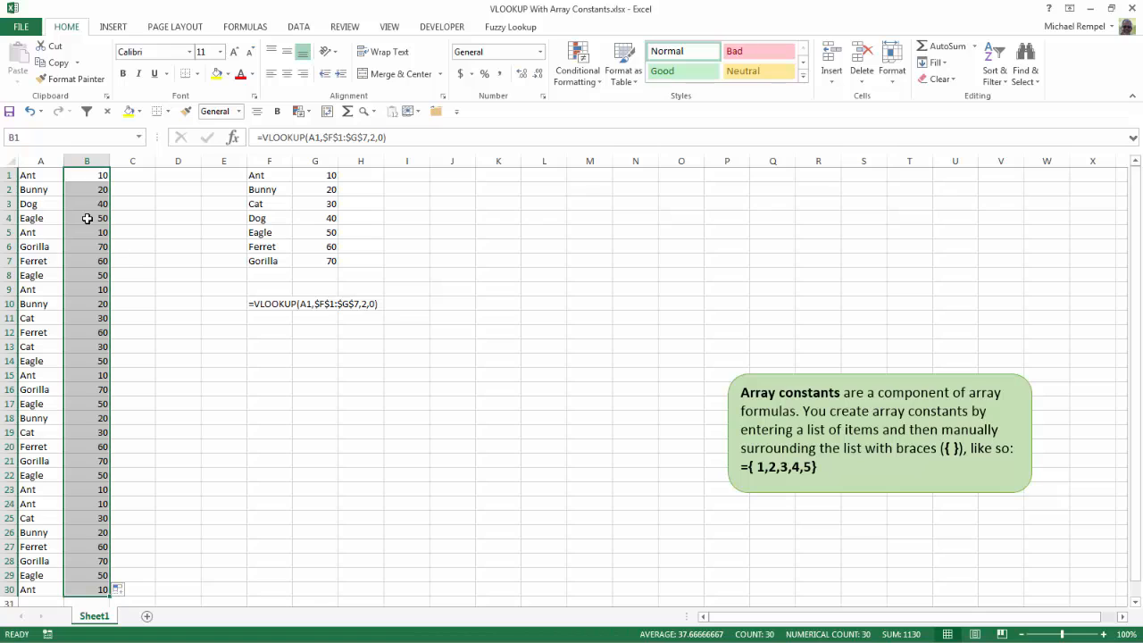
pyautogui.moveTo(89, 206)
pyautogui.mouseDown()
pyautogui.moveTo(87, 218)
pyautogui.moveTo(90, 200)
pyautogui.mouseUp()
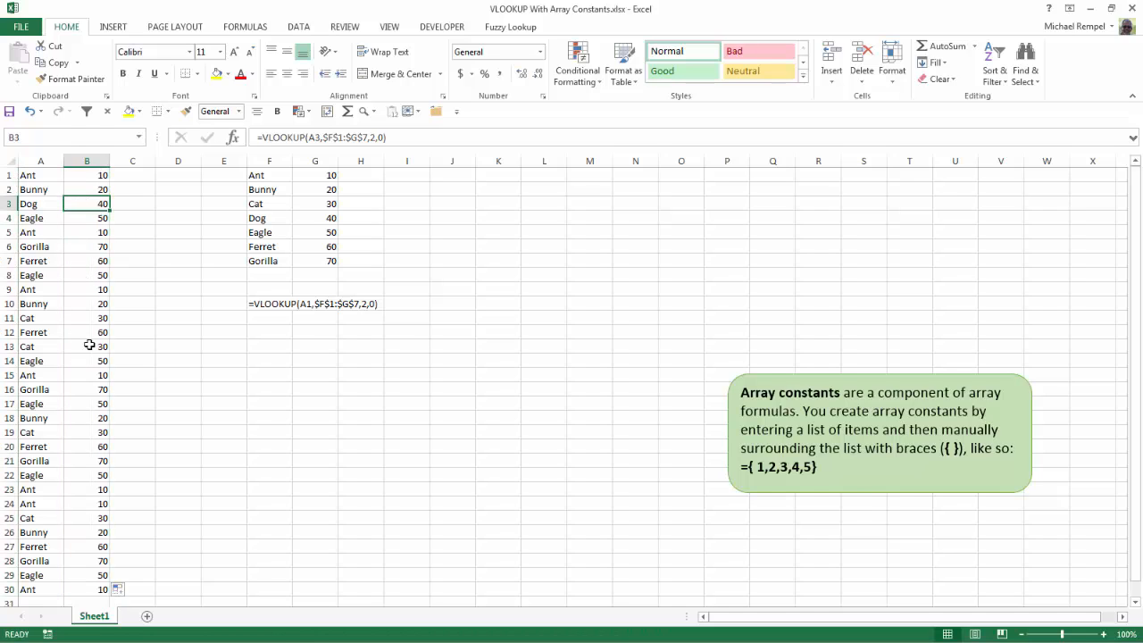
# - Copy the VLOOKUP formula from B1 to C1 and set the copy's lookup value to A1
pyautogui.press('Up')
pyautogui.press('Up')
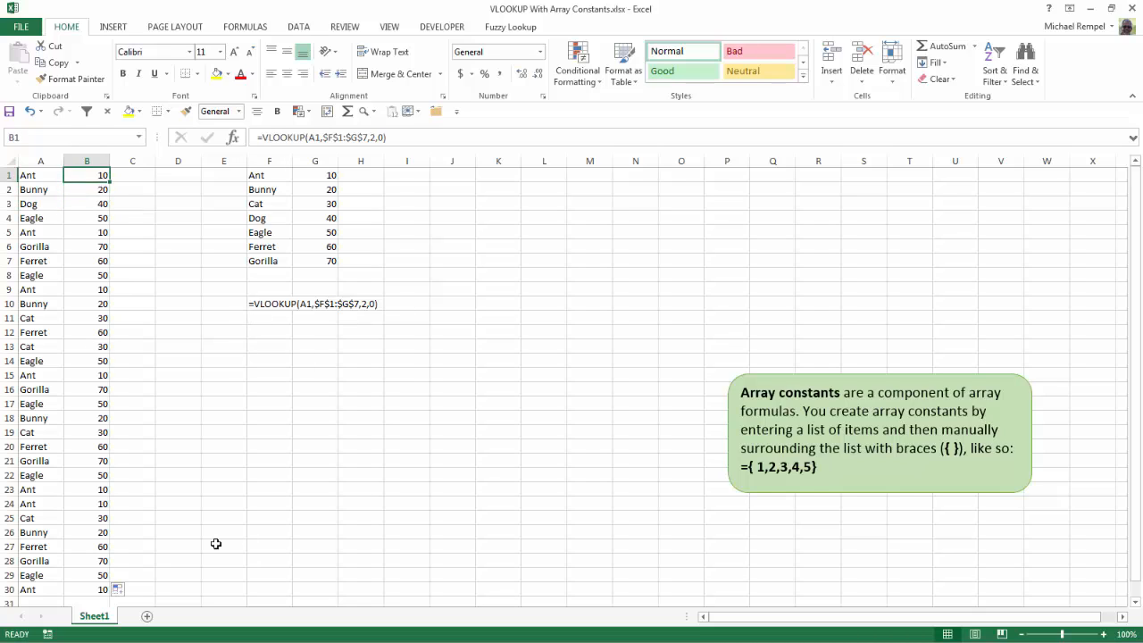
pyautogui.hotkey('ctrl', 'c')
pyautogui.press('Right')
pyautogui.hotkey('ctrl', 'v')
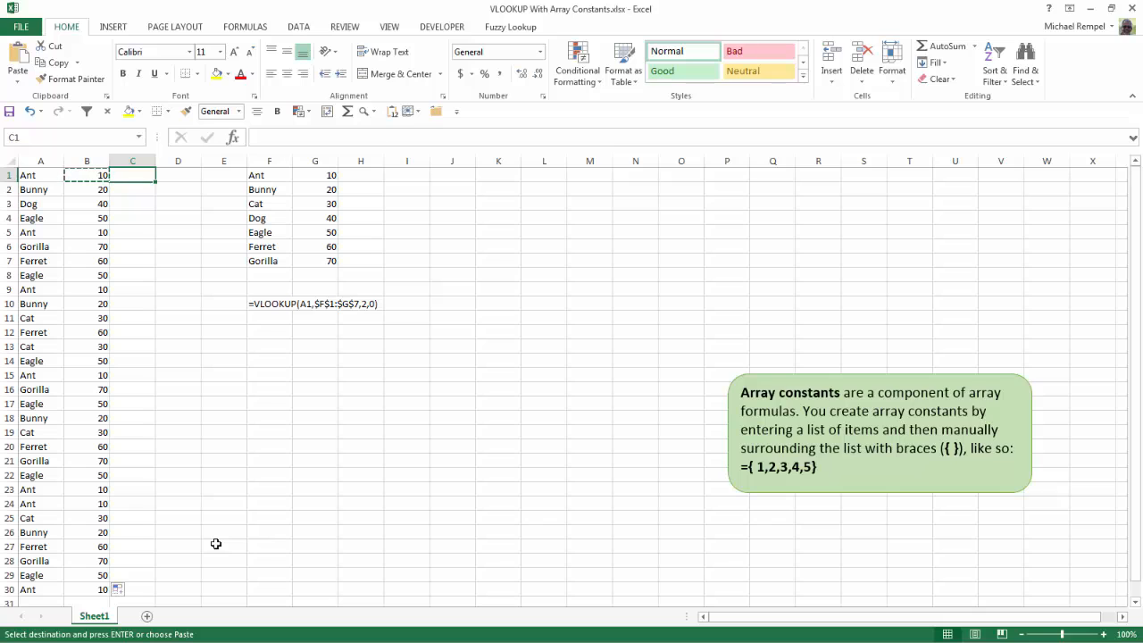
pyautogui.doubleClick(314, 138)
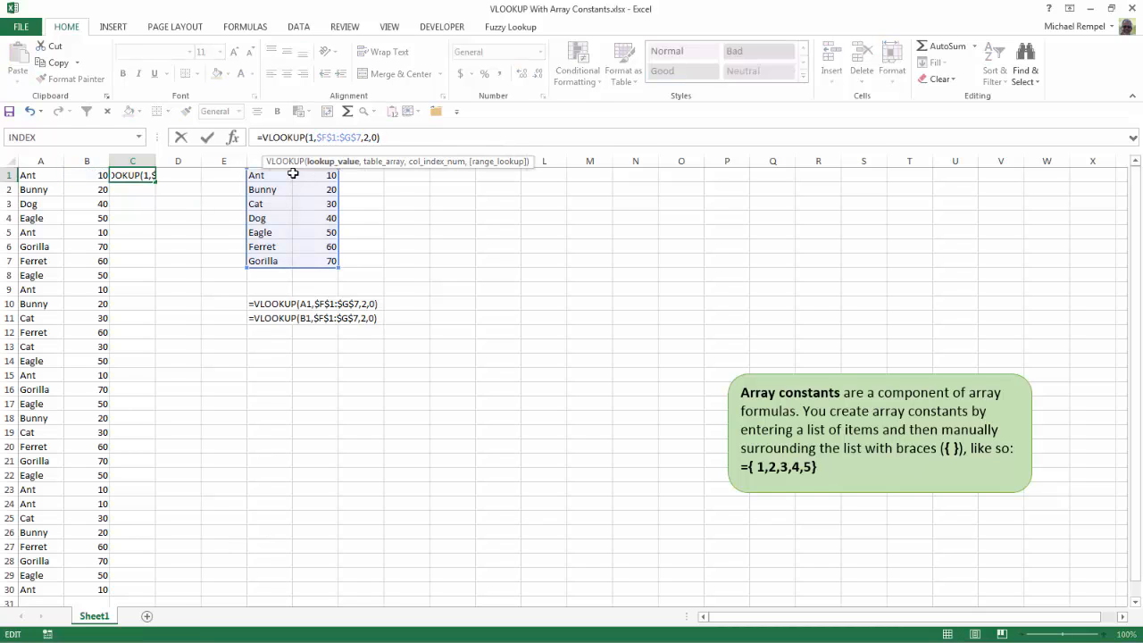
pyautogui.write('a1')
pyautogui.hotkey('ctrl', 'Return')
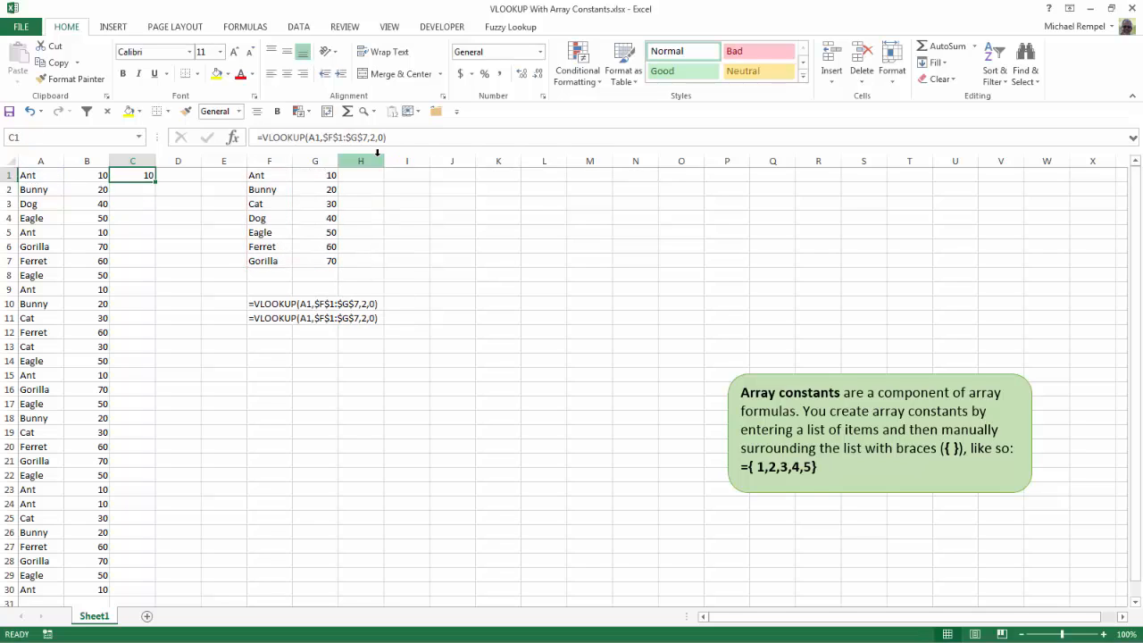
# - Convert the table_array argument $F$1:$G$7 in C1's formula into its evaluated array constant and commit the formula
pyautogui.click(319, 138)
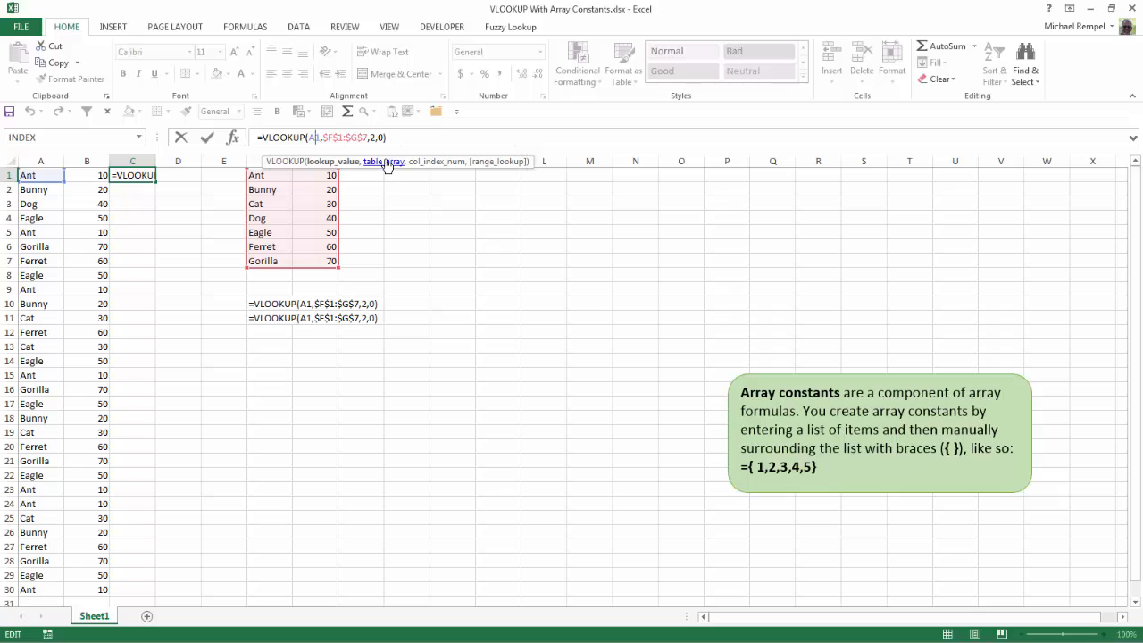
pyautogui.click(380, 166)
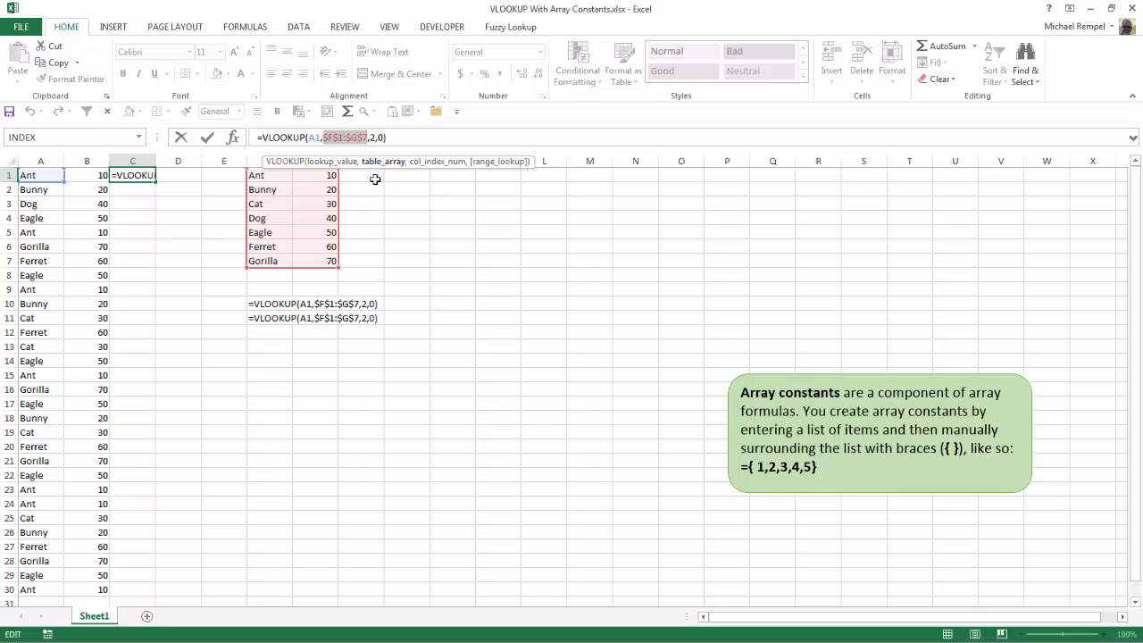
pyautogui.press('F9')
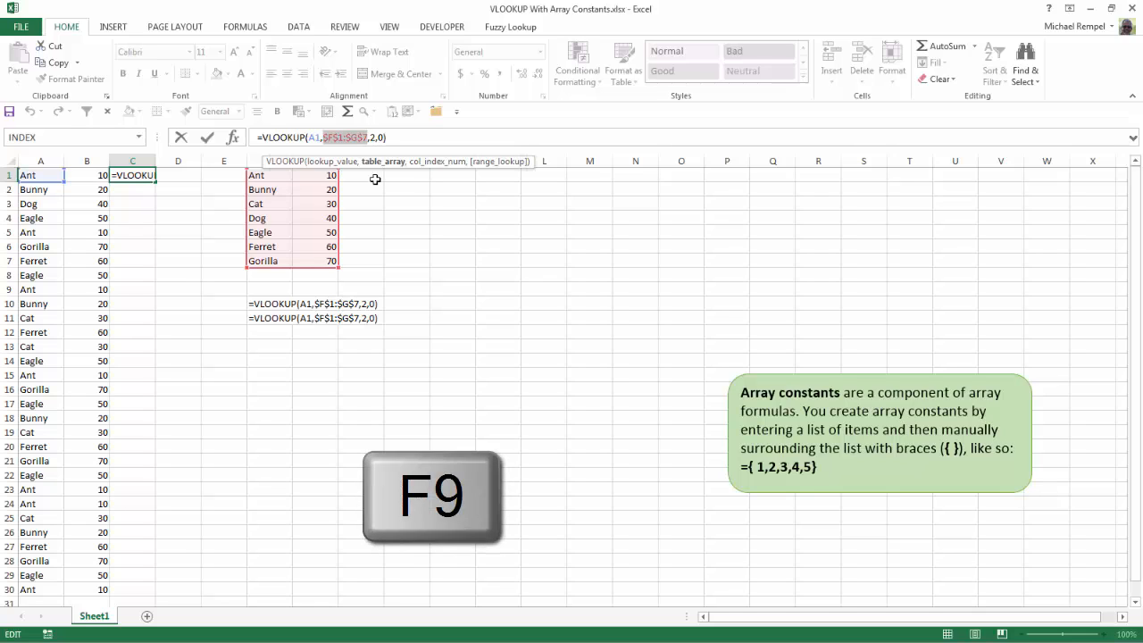
pyautogui.press('F9')
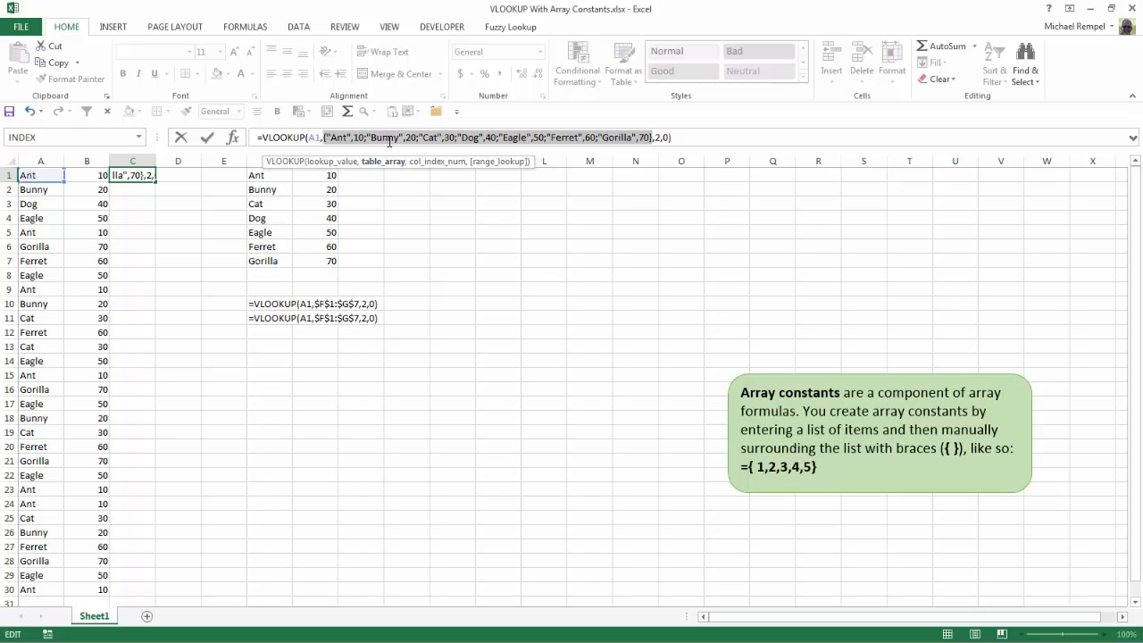
pyautogui.click(390, 139)
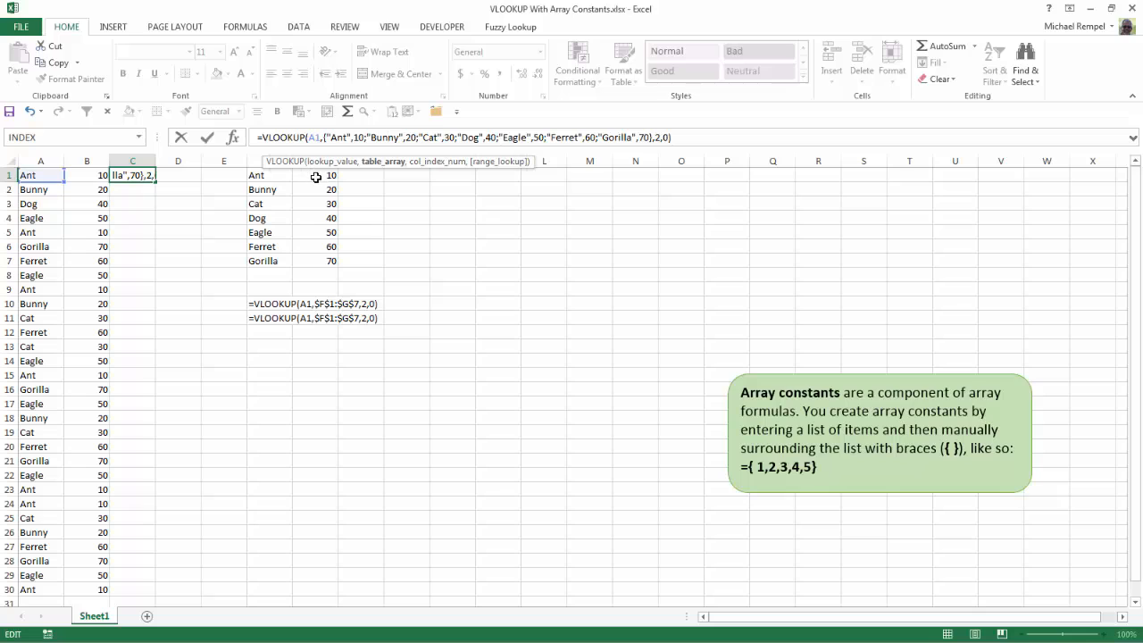
pyautogui.click(387, 146)
pyautogui.hotkey('ctrl', 'Return')
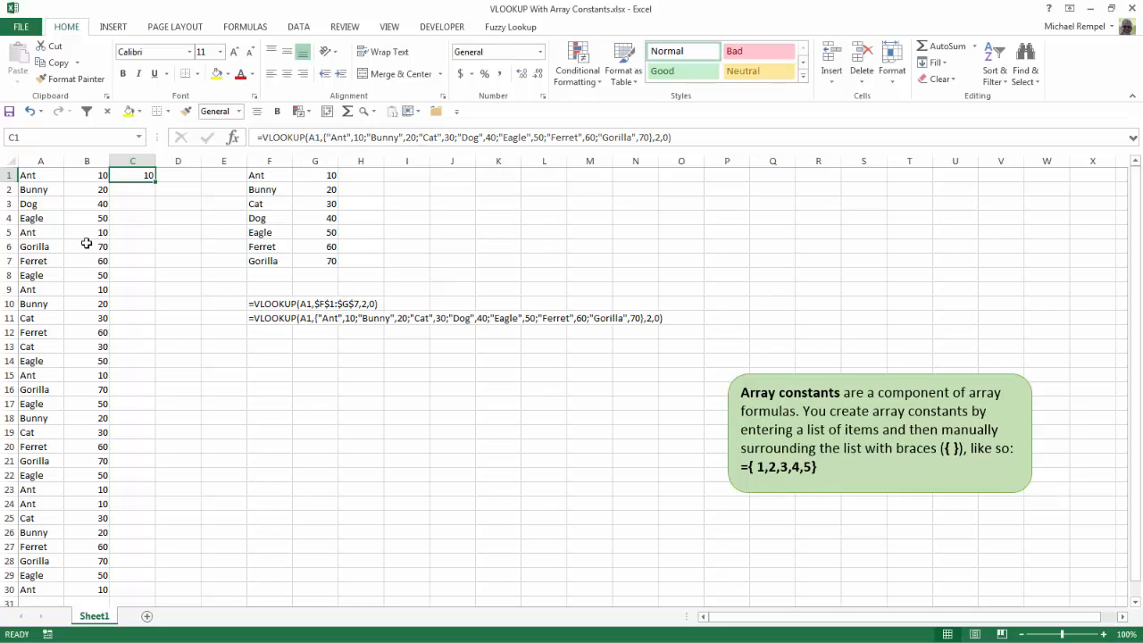
# - Fill the array-constant formula from C1 down through C30 and compare the formulas in B6 and C6
pyautogui.doubleClick(155, 181)
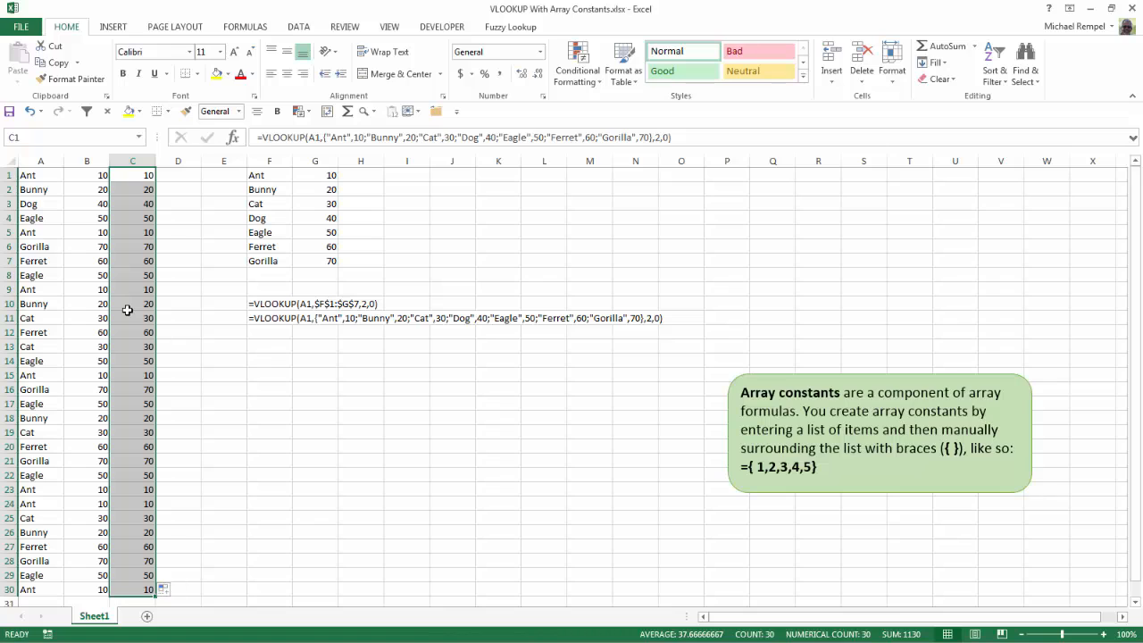
pyautogui.click(100, 248)
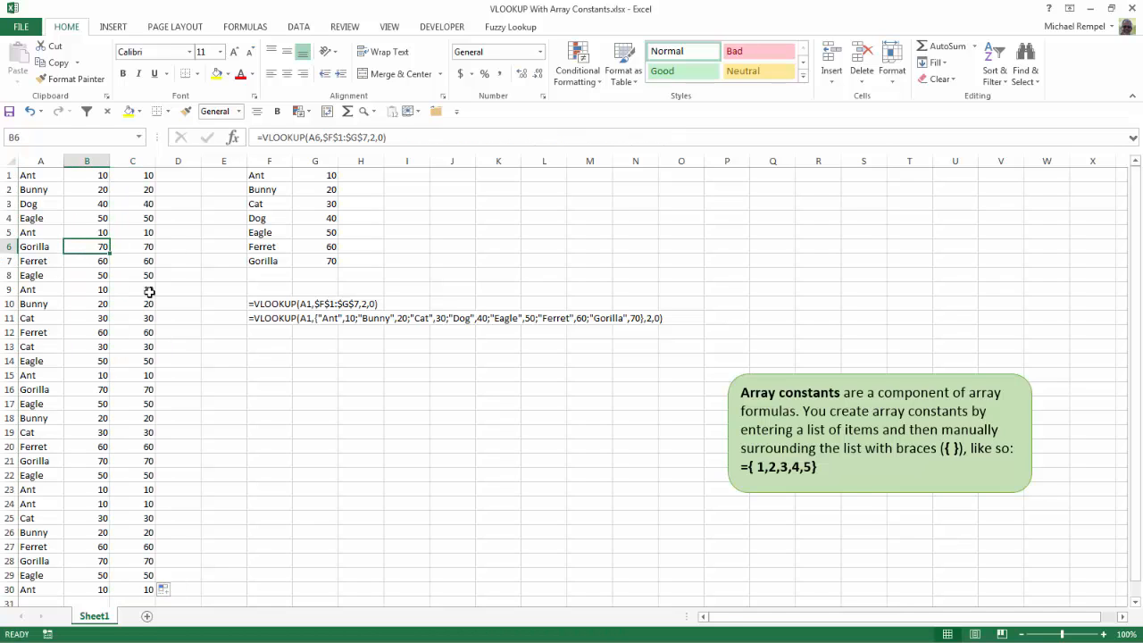
pyautogui.press('Right')
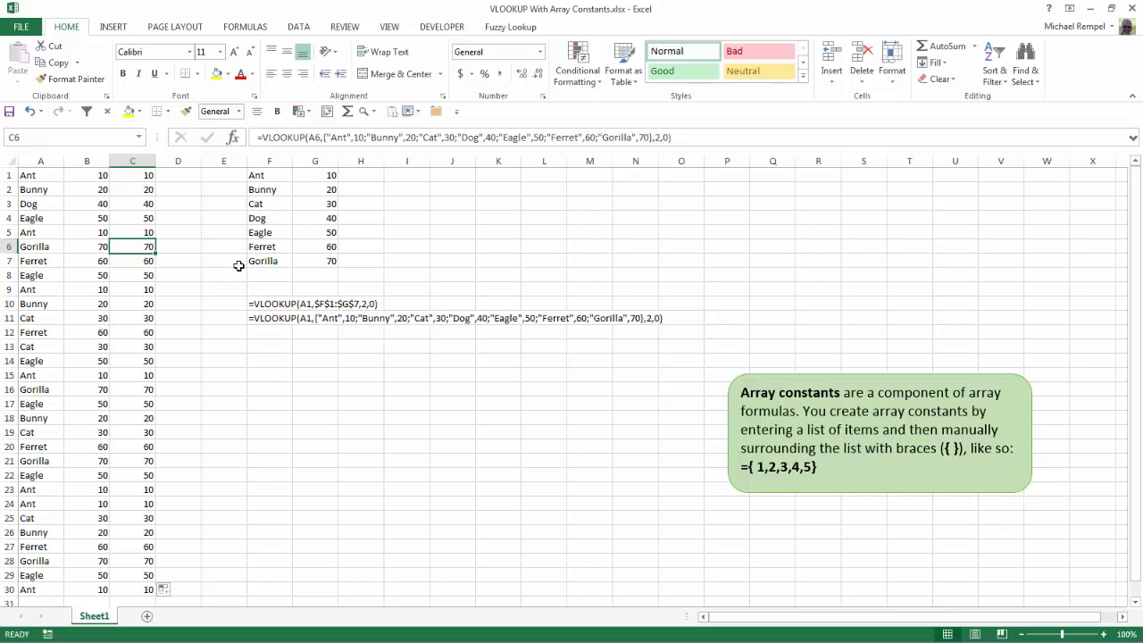
# - Clear the lookup table in F1:G7, check the formulas in B5 and C5, and undo the deletion
pyautogui.click(263, 177)
pyautogui.moveTo(264, 178); pyautogui.dragTo(316, 258)
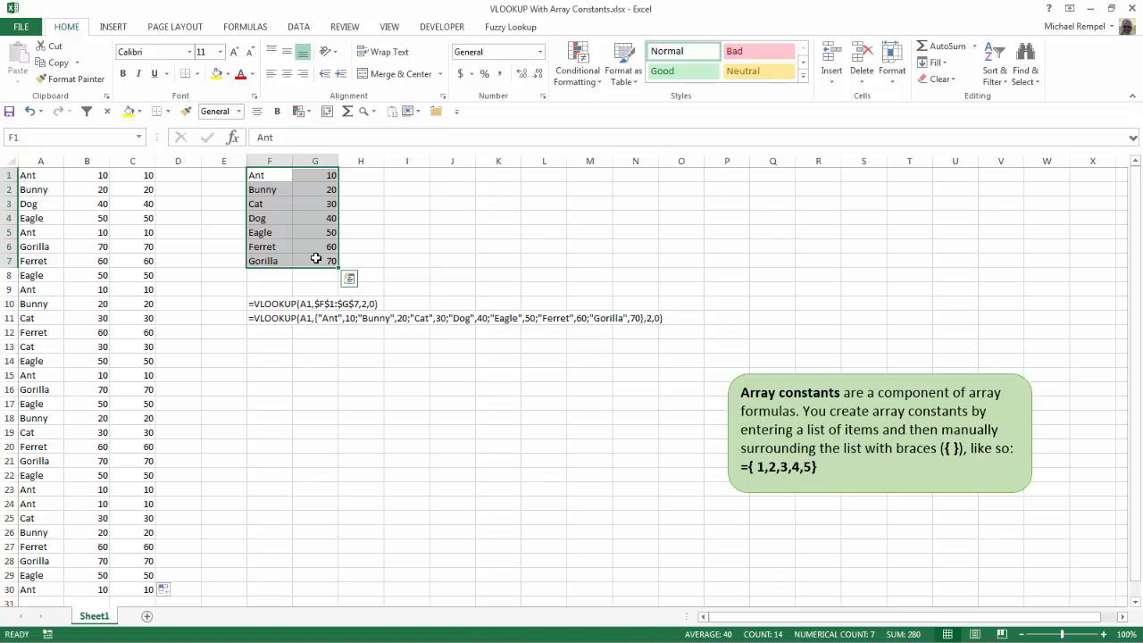
pyautogui.press('Delete')
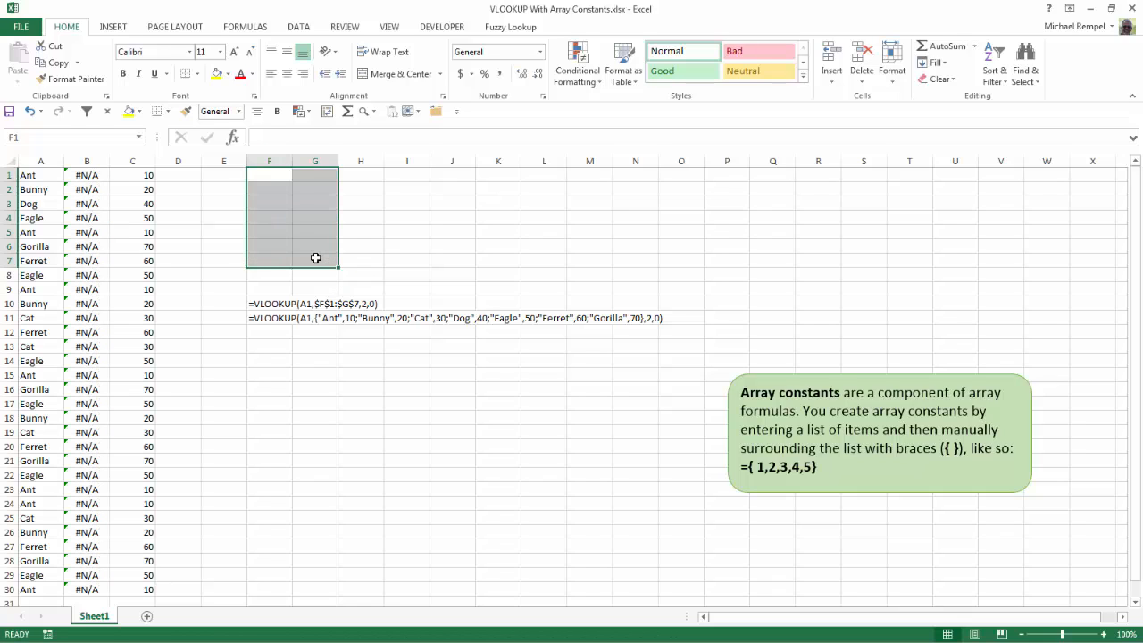
pyautogui.click(79, 236)
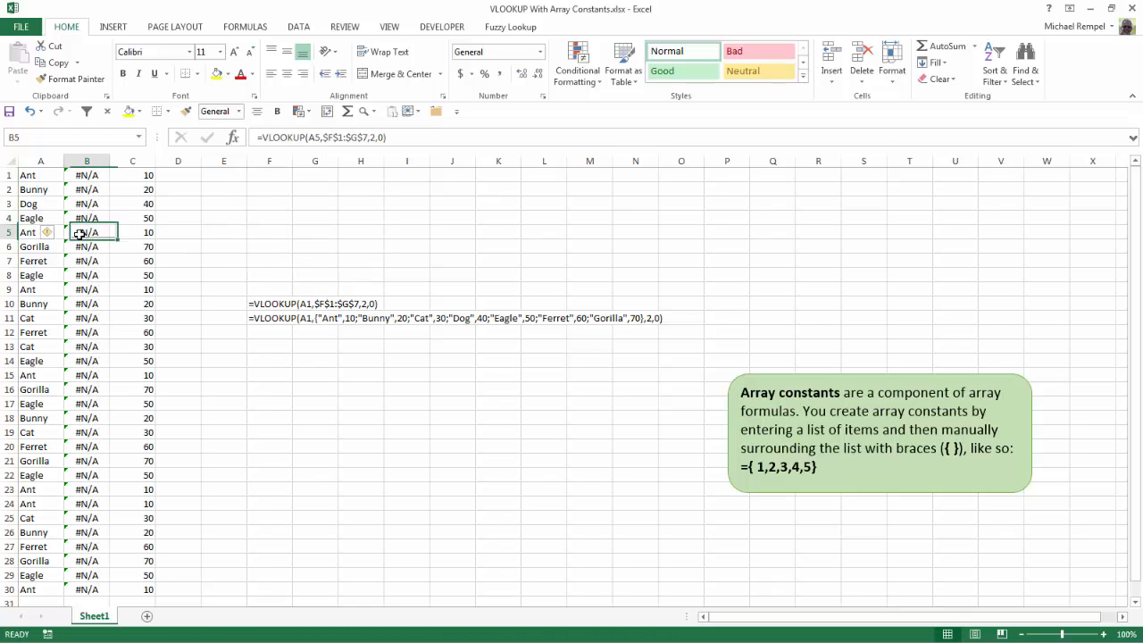
pyautogui.click(133, 236)
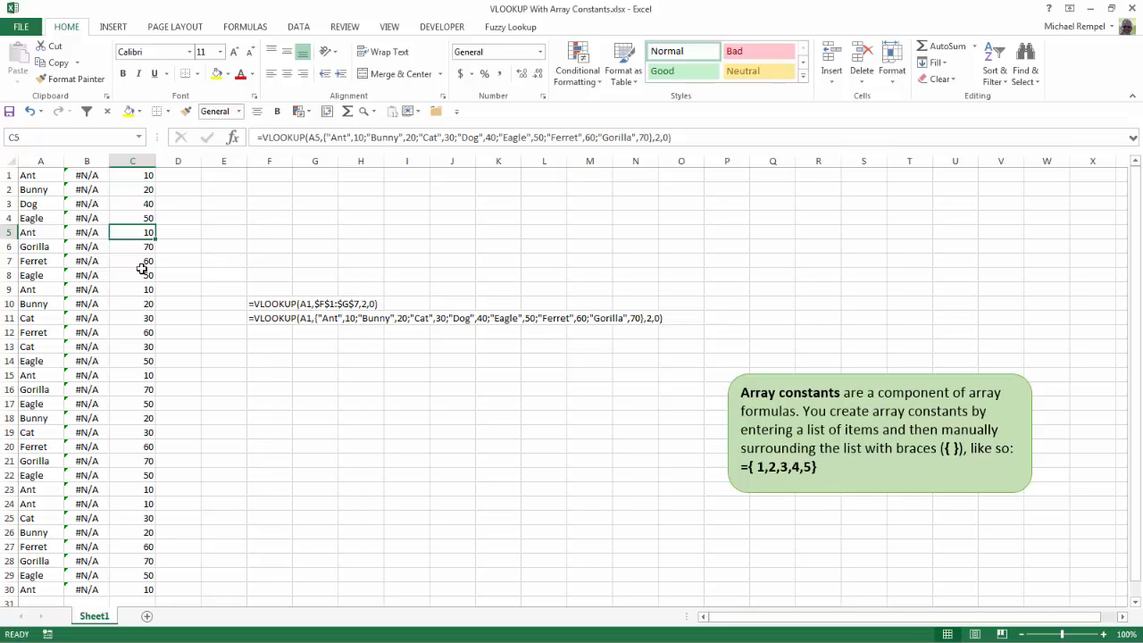
pyautogui.hotkey('ctrl', 'z')
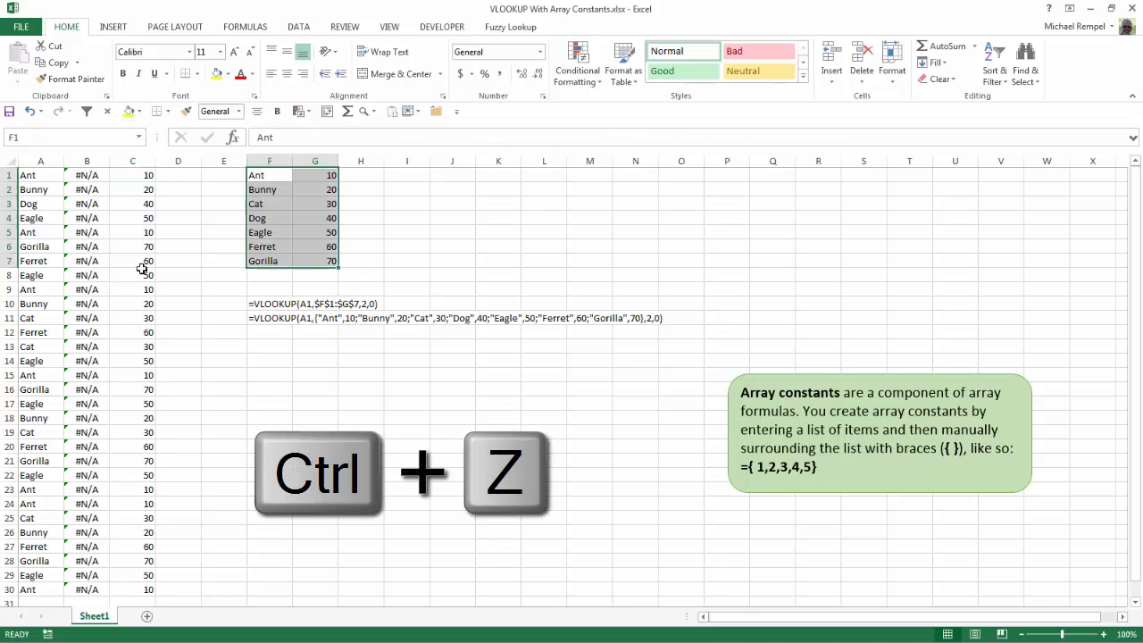
pyautogui.click(269, 181)
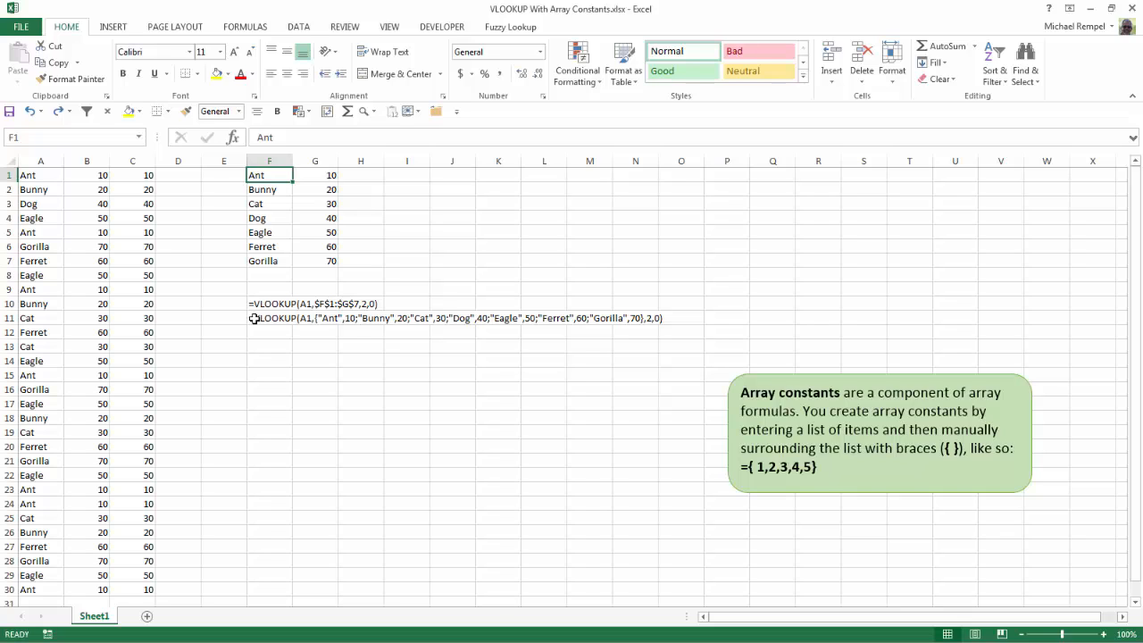
# - Copy the whole array constant from the table_array argument of C1's formula, leaving the formula as it is
pyautogui.click(134, 174)
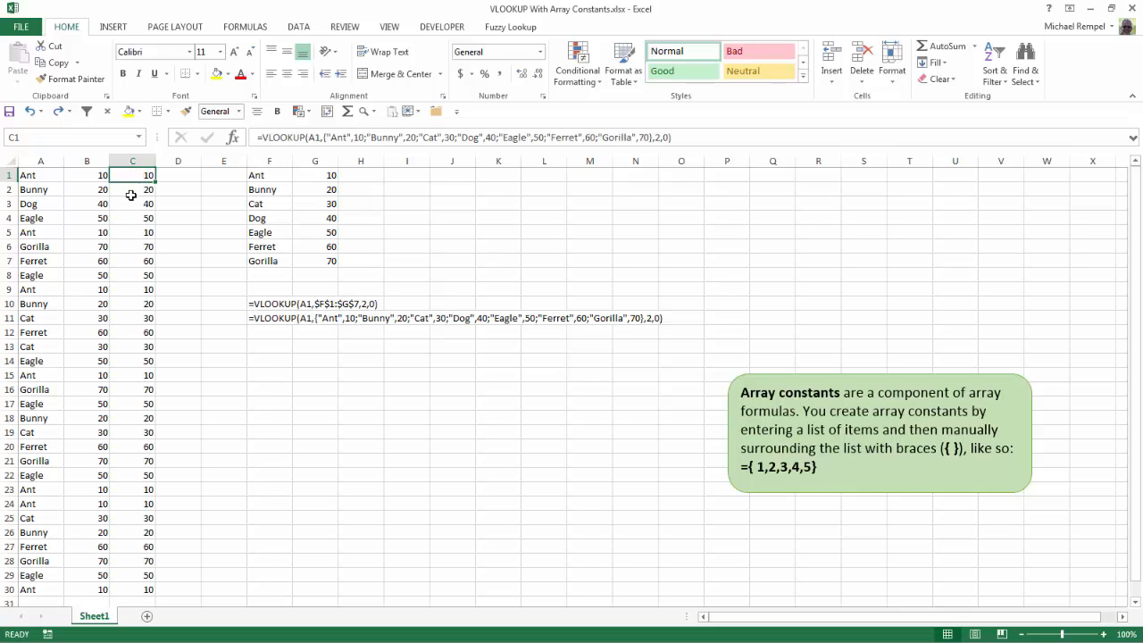
pyautogui.click(336, 133)
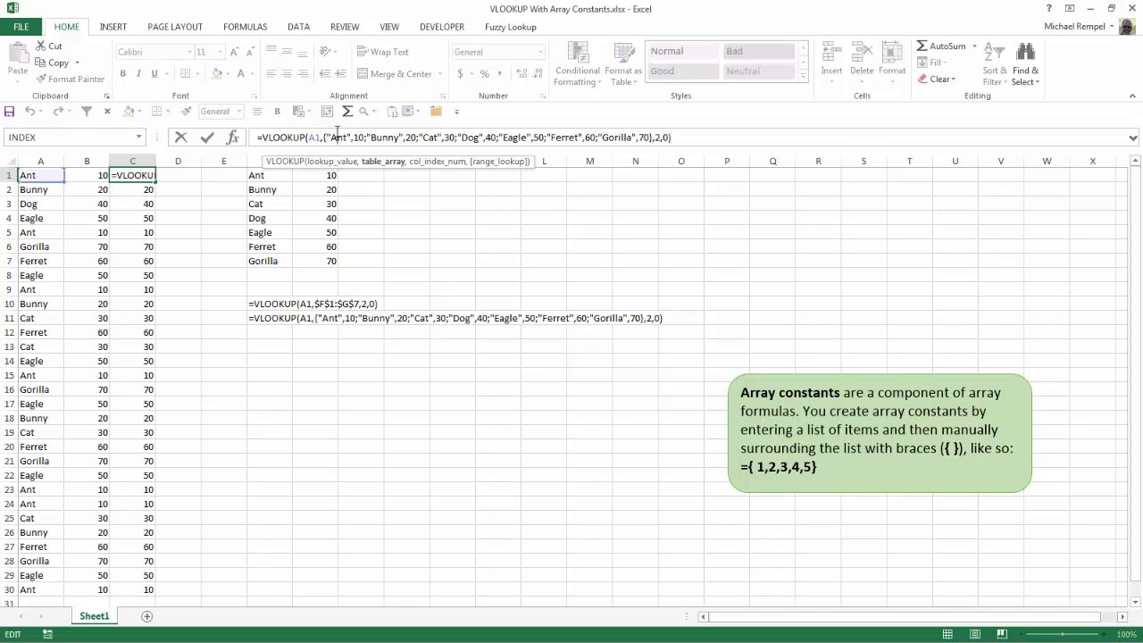
pyautogui.click(390, 168)
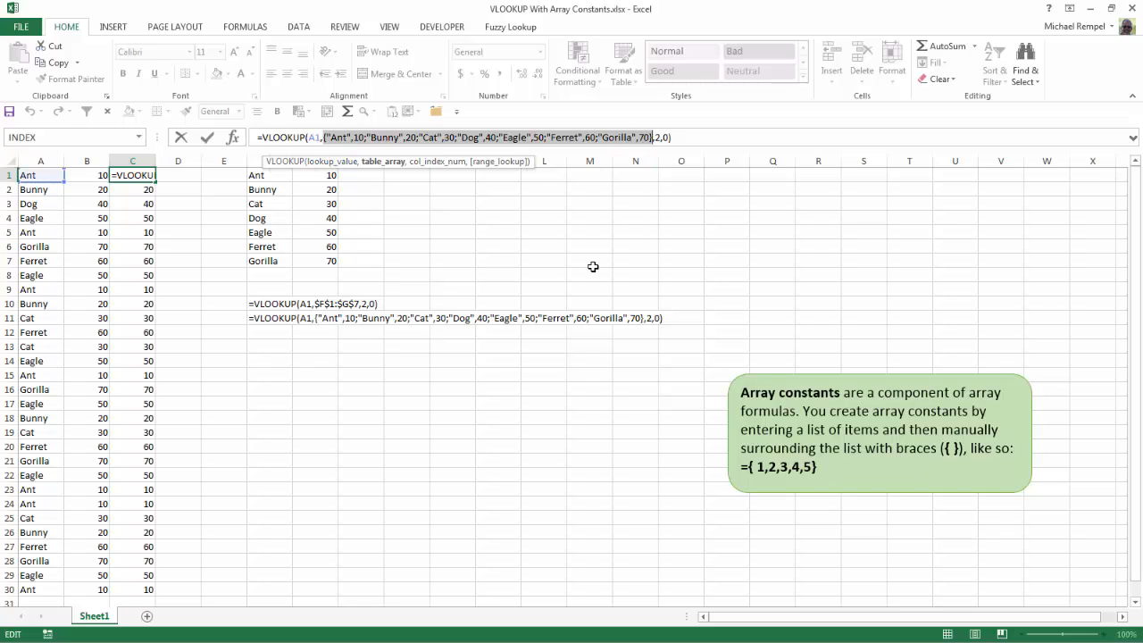
pyautogui.hotkey('ctrl', 'c')
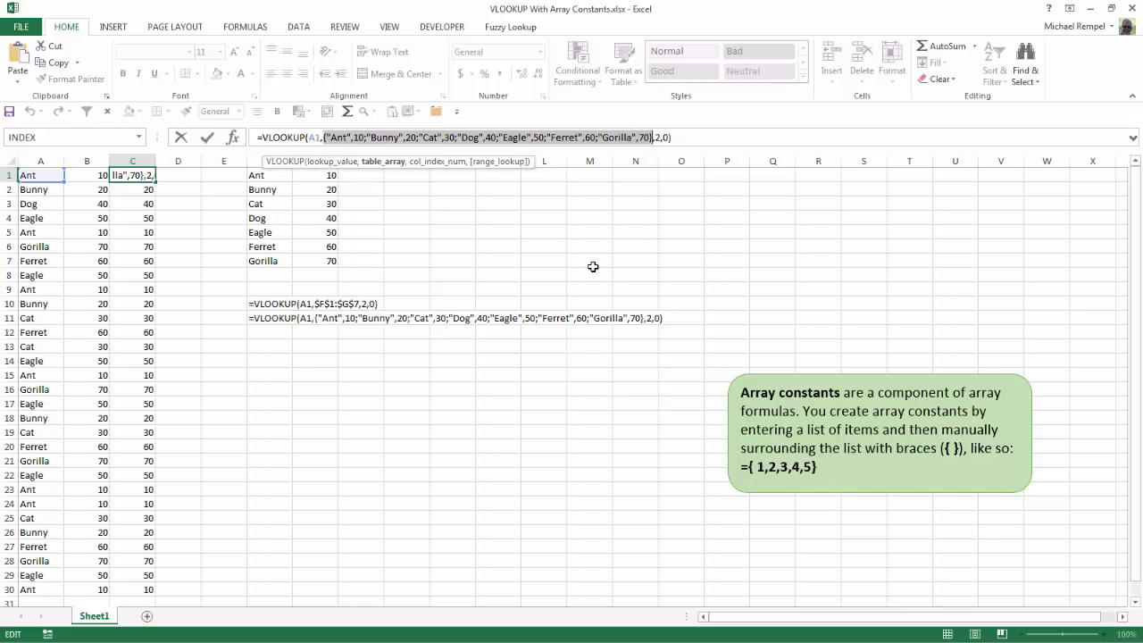
pyautogui.press('Return')
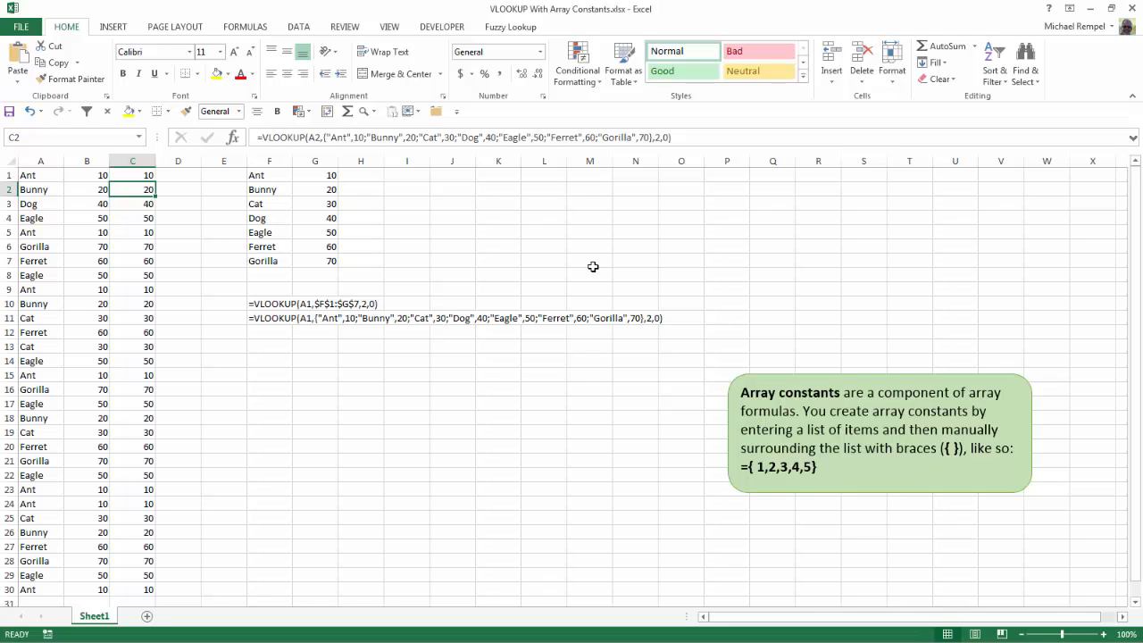
# - Define a workbook-scoped name Animals that refers to the copied array constant instead of =Sheet1!$C$2
pyautogui.hotkey('ctrl', 'F3')
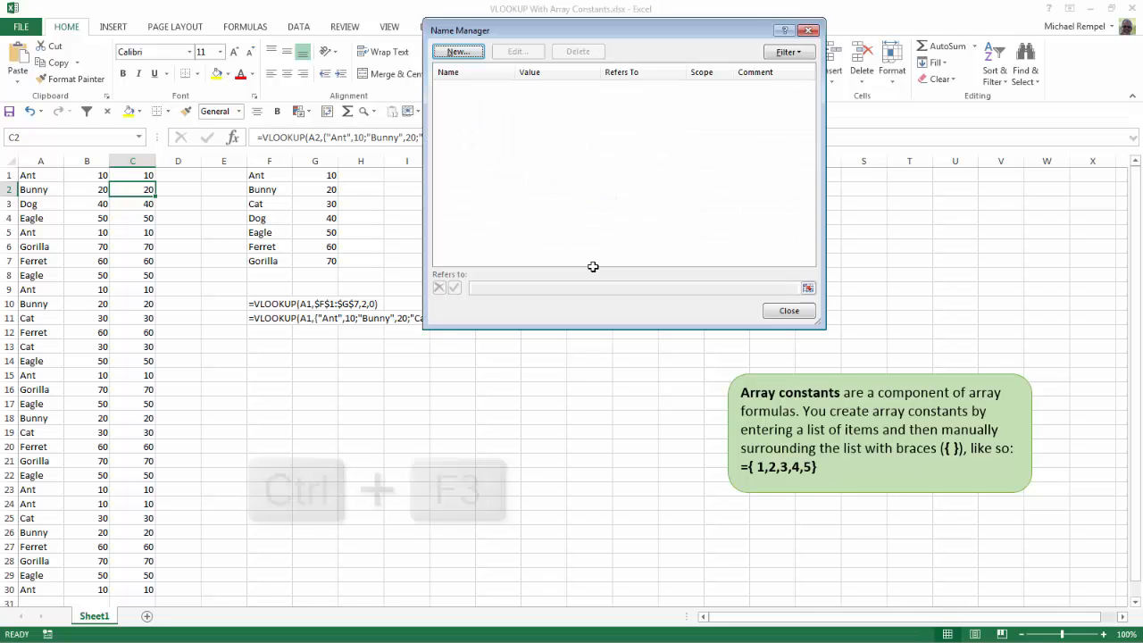
pyautogui.click(455, 54)
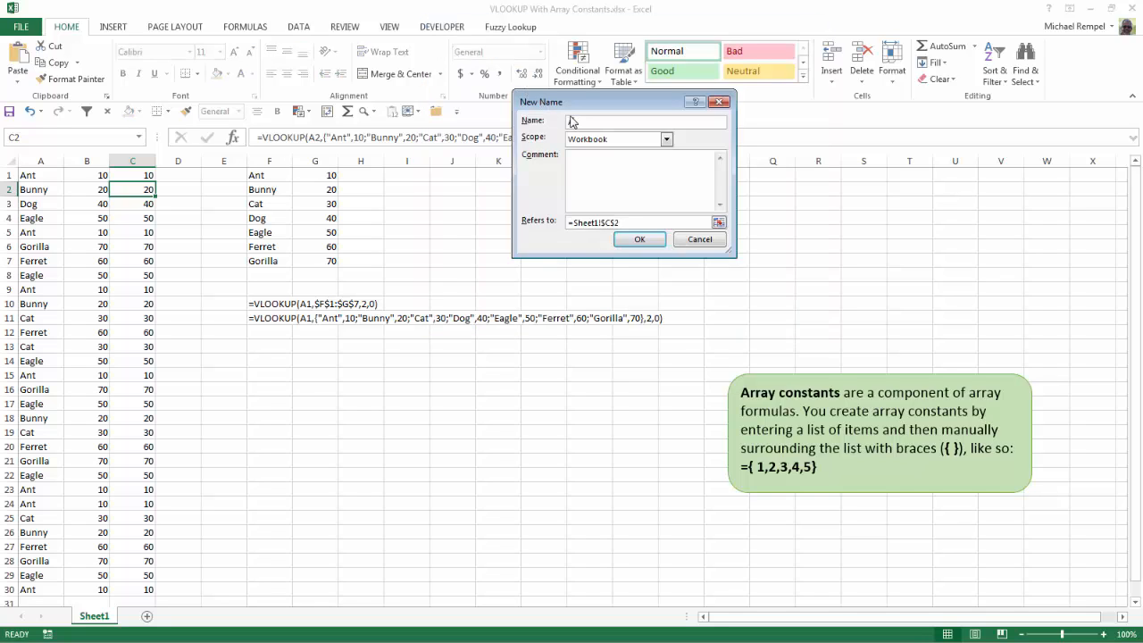
pyautogui.write('Animals')
pyautogui.click(637, 221)
pyautogui.press('BackSpace')
pyautogui.press('BackSpace')
pyautogui.press('BackSpace')
pyautogui.press('BackSpace')
pyautogui.press('BackSpace')
pyautogui.press('BackSpace')
pyautogui.press('BackSpace')
pyautogui.press('BackSpace')
pyautogui.press('BackSpace')
pyautogui.press('BackSpace')
pyautogui.press('BackSpace')
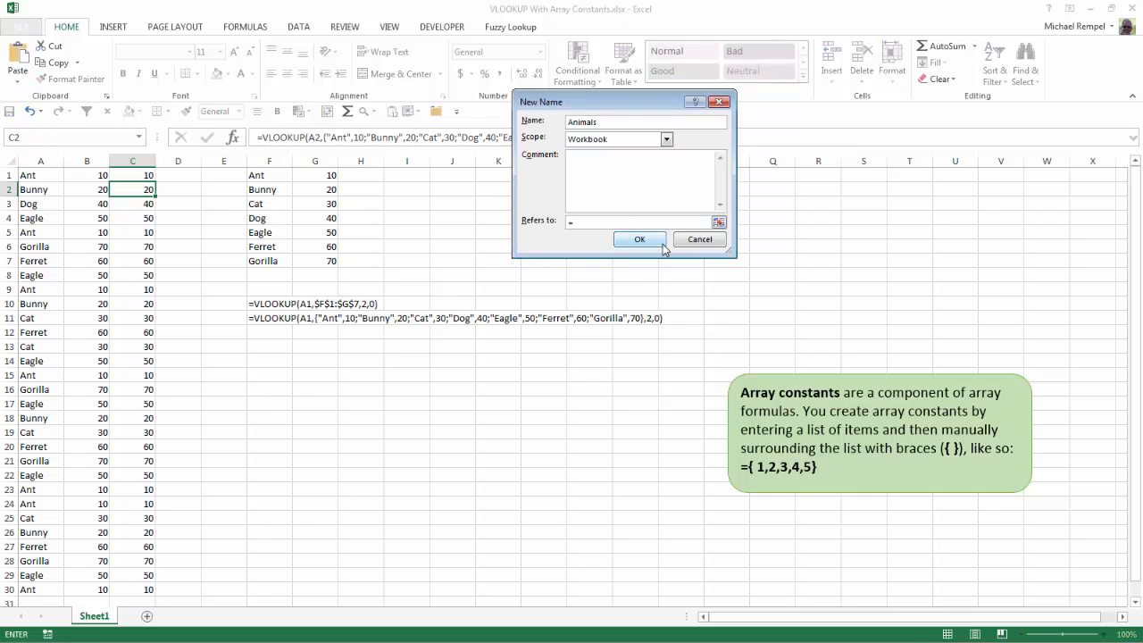
pyautogui.hotkey('ctrl', 'v')
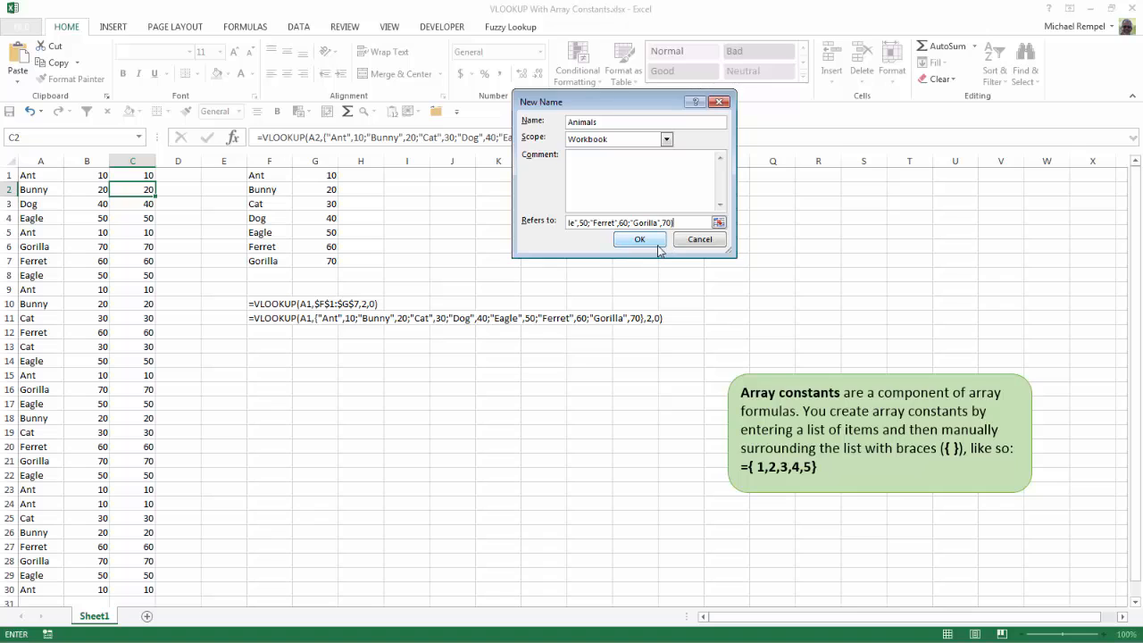
pyautogui.click(662, 246)
pyautogui.click(788, 311)
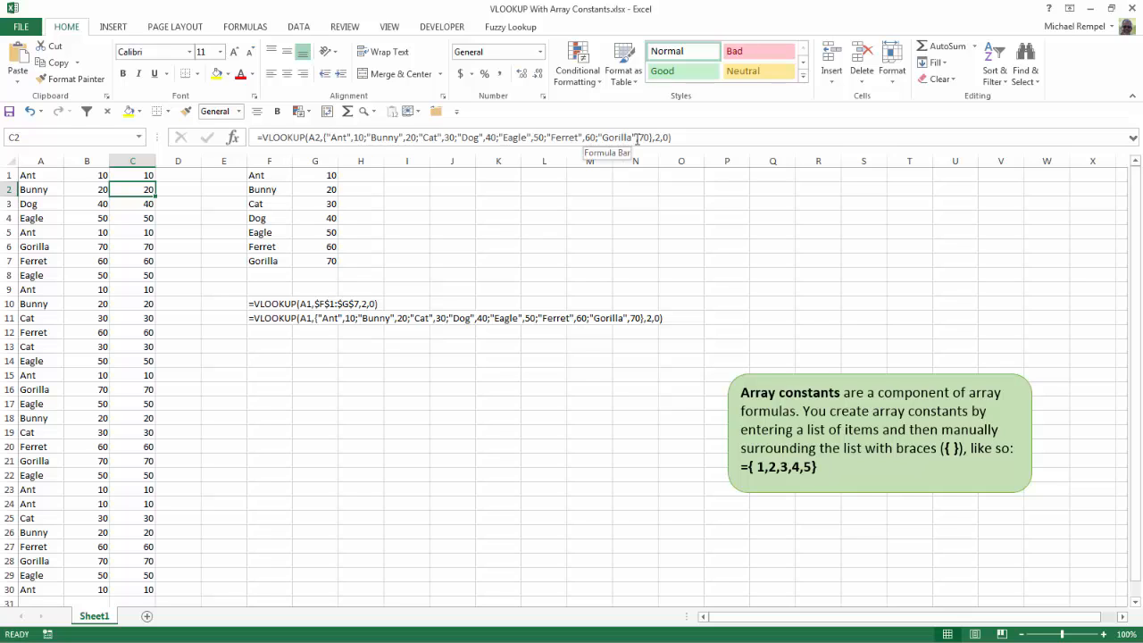
# - Enter the formula =VLOOKUP(A1,Animals,2,0) in D1, using the defined name as the table_array argument
pyautogui.press('Up')
pyautogui.press('Right')
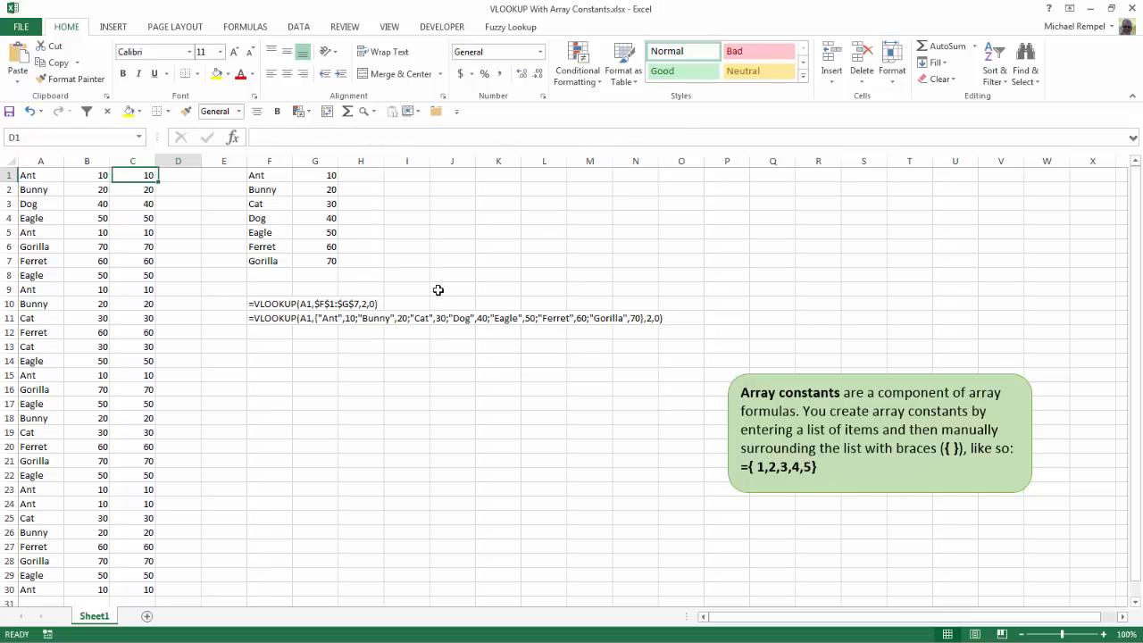
pyautogui.press('Left')
pyautogui.press('Right')
pyautogui.write('=VLOOKUP(')
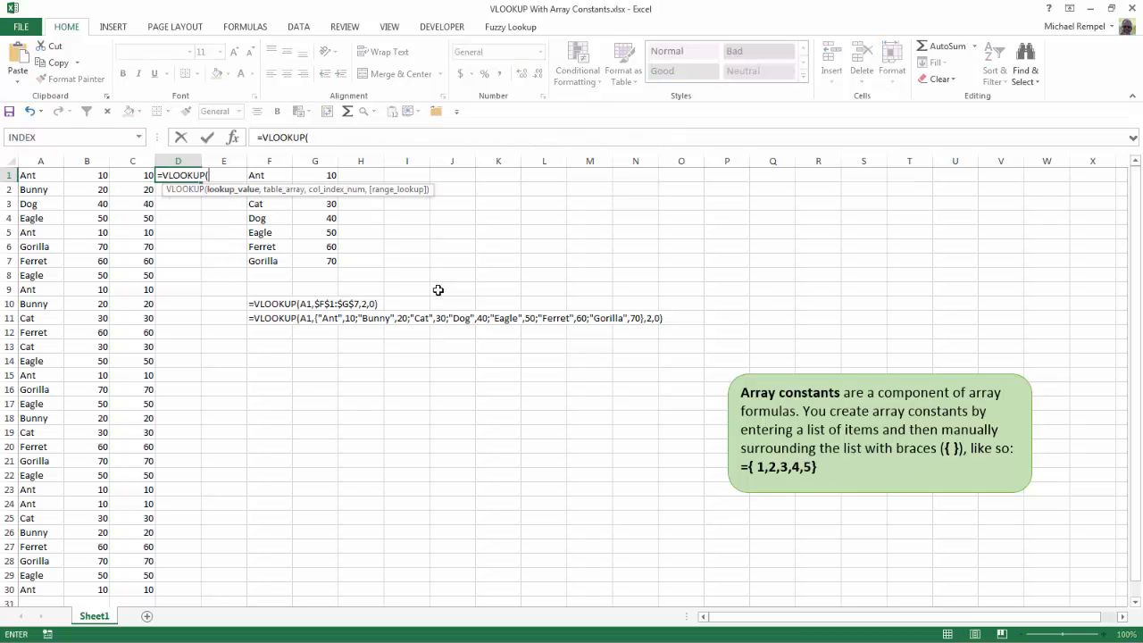
pyautogui.press('Left')
pyautogui.press('Left')
pyautogui.press('Left')
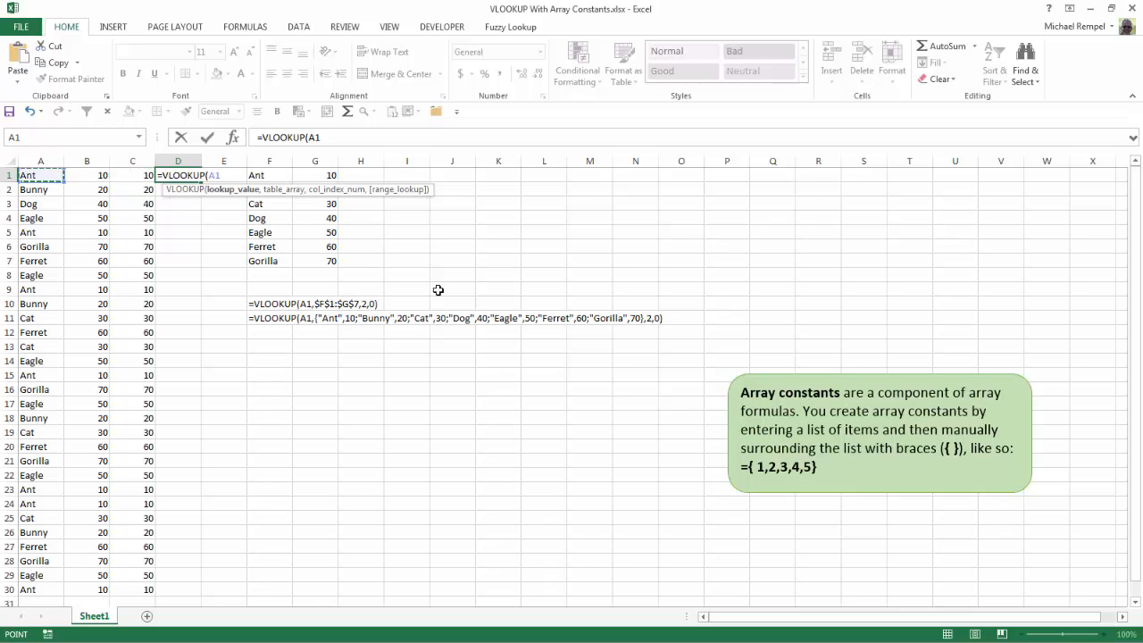
pyautogui.write(',A')
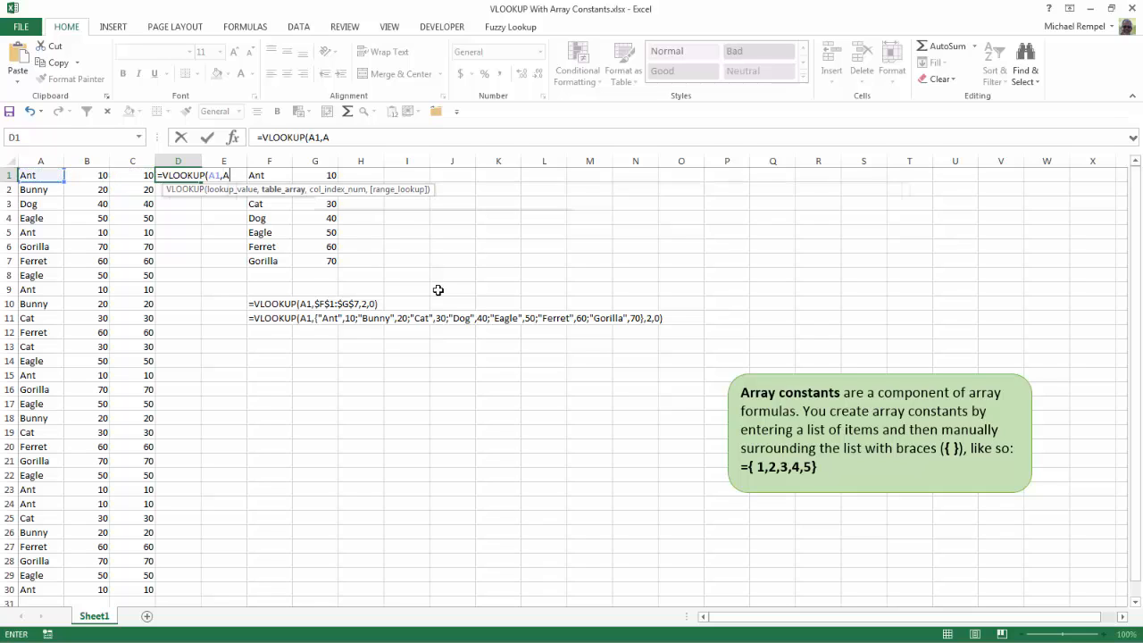
pyautogui.write('n')
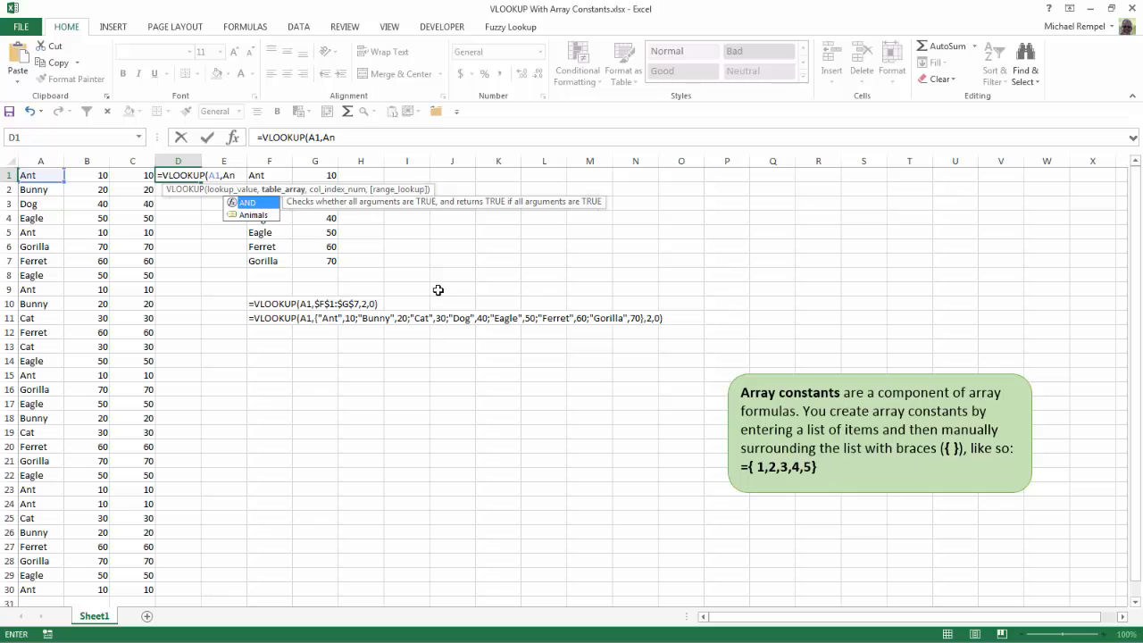
pyautogui.doubleClick(250, 217)
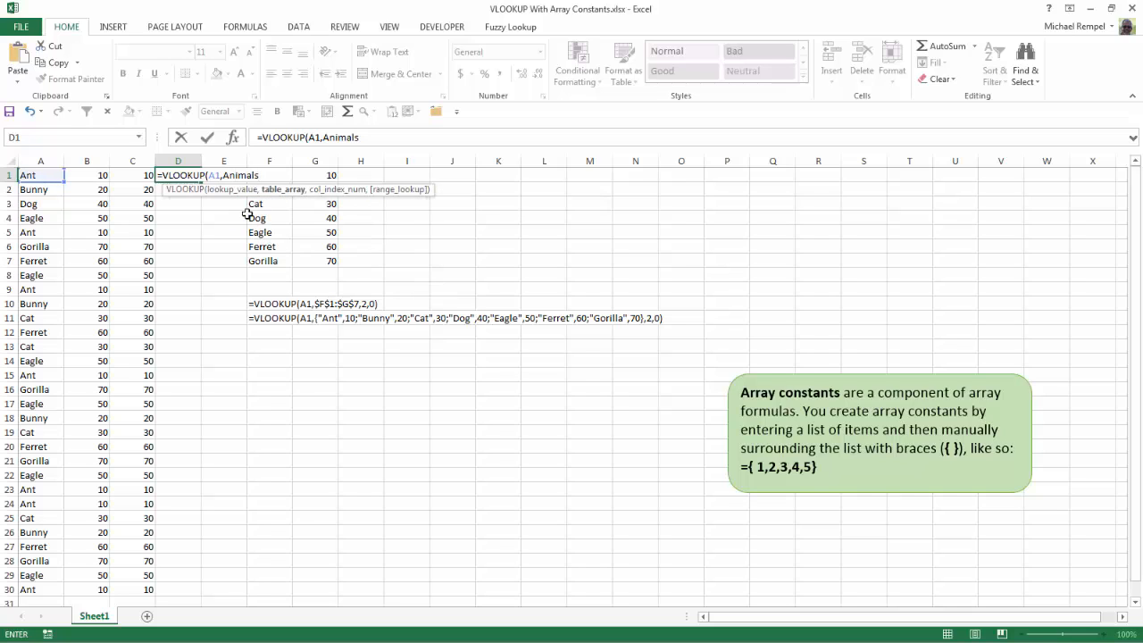
pyautogui.write(',')
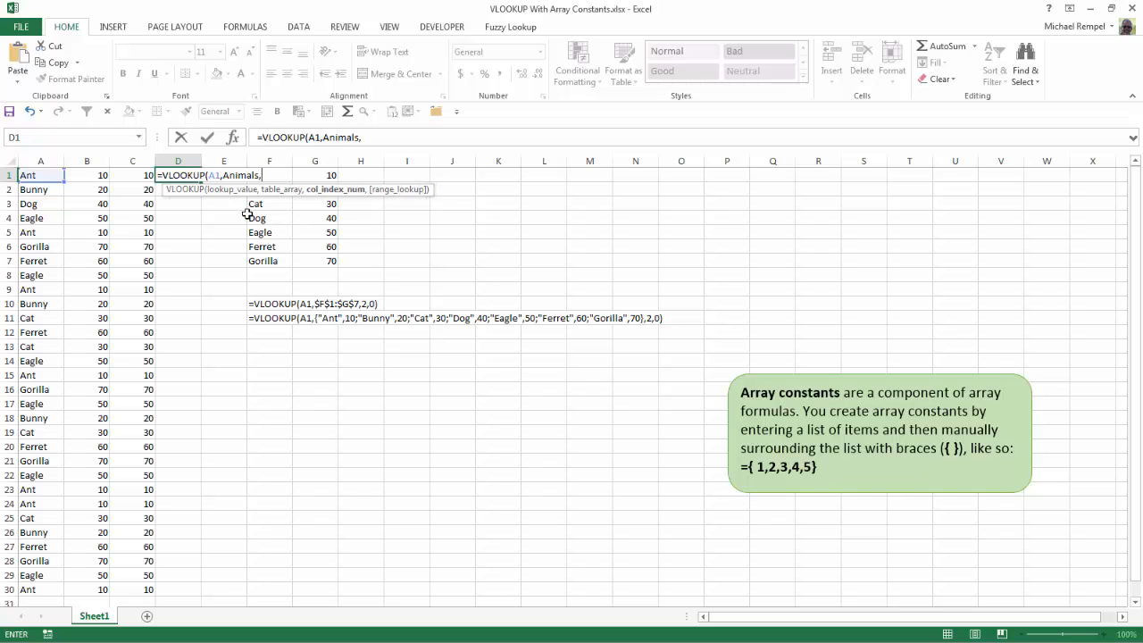
pyautogui.write('2,0')
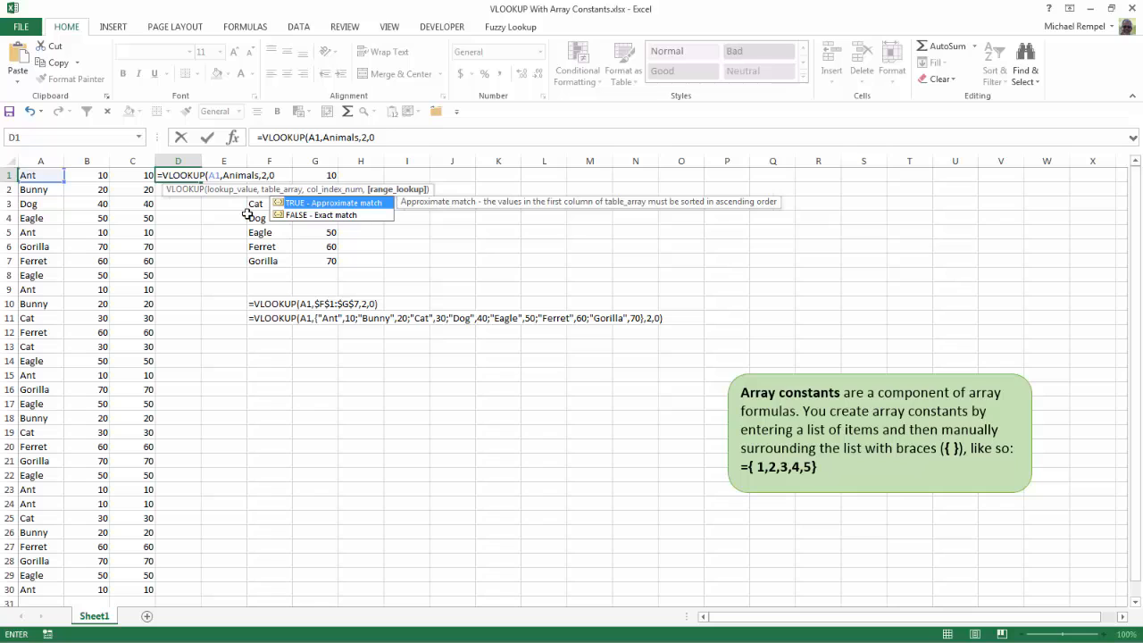
pyautogui.write(')')
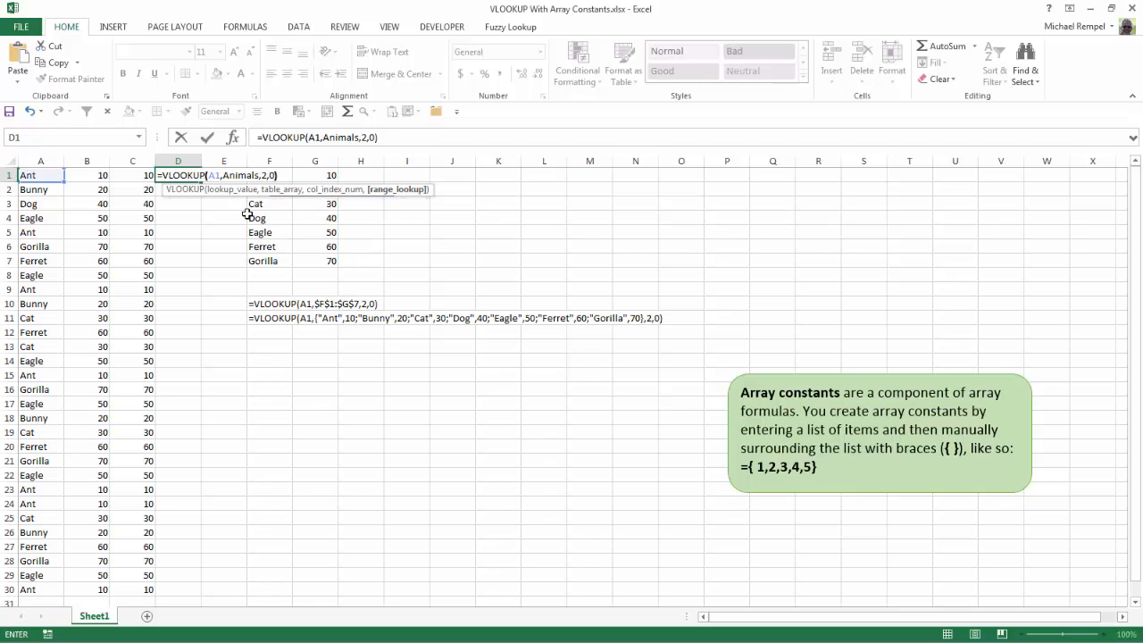
pyautogui.hotkey('ctrl', 'Return')
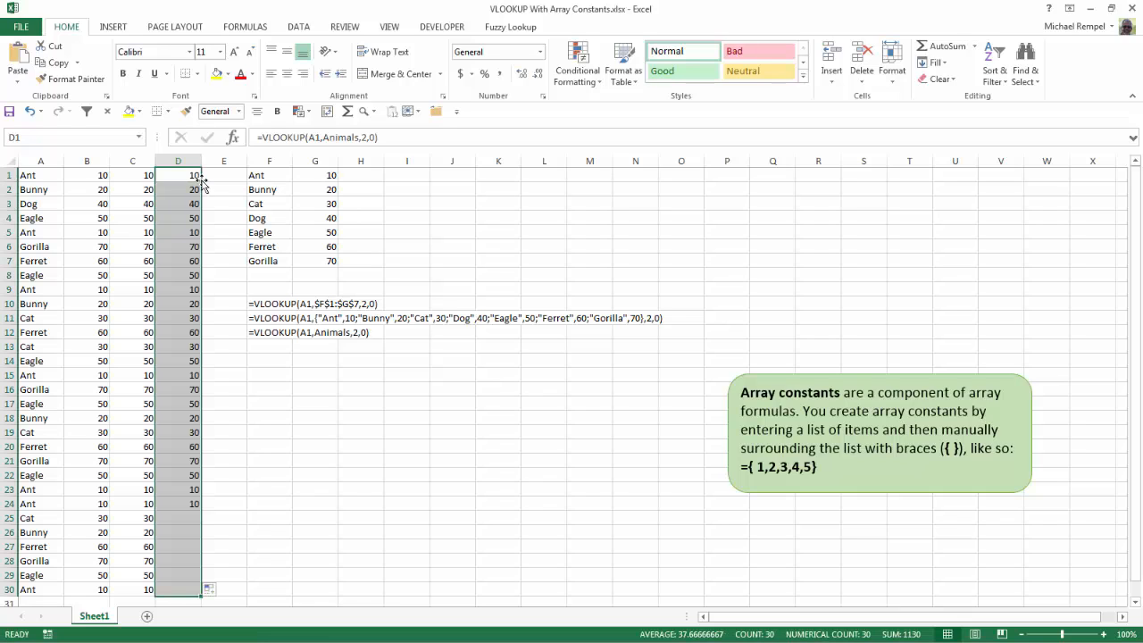
# - Fill the named-constant formula from D1 down through D30 and check the formula in D5
pyautogui.doubleClick(200, 182)
pyautogui.click(189, 231)
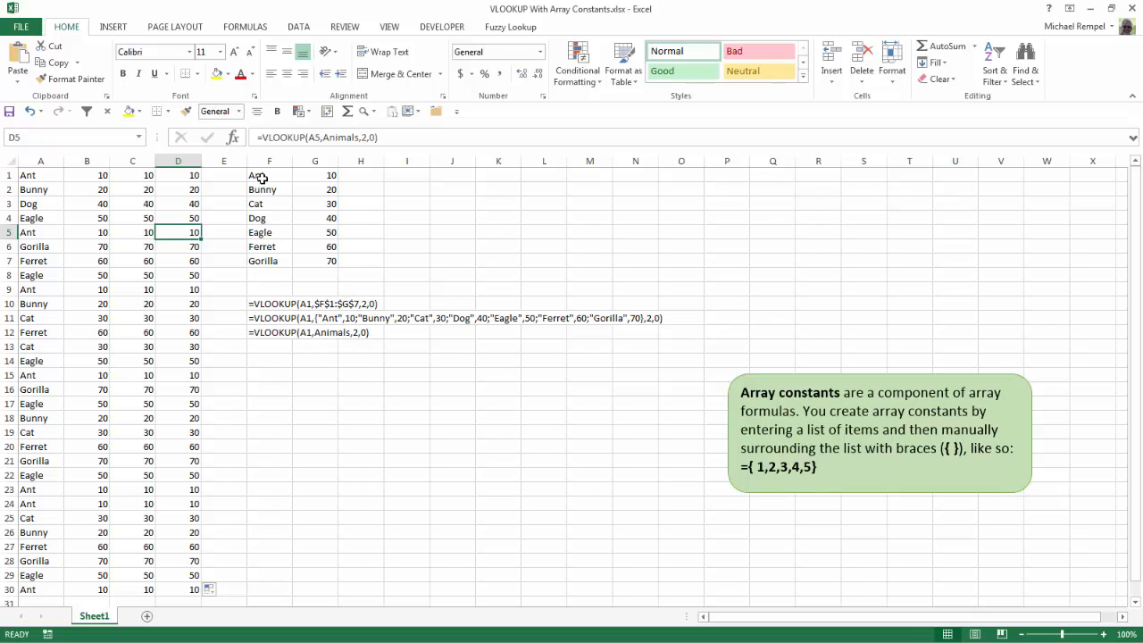
# - Clear the lookup table in F1:G7 and compare the formulas in C3 and D3
pyautogui.moveTo(260, 179); pyautogui.dragTo(331, 261)
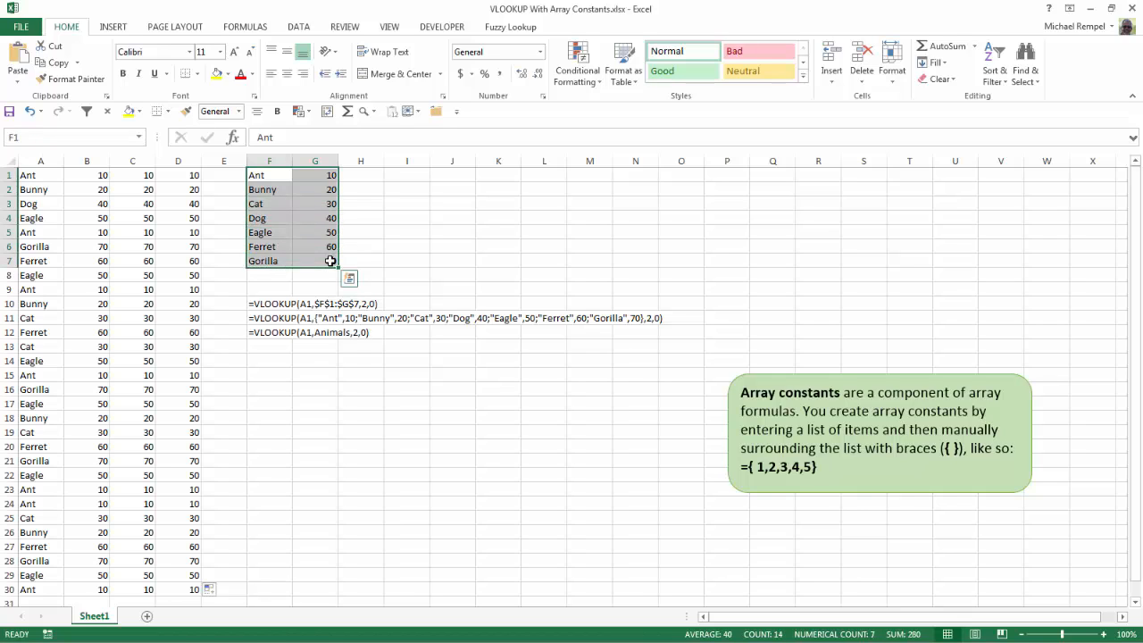
pyautogui.press('Delete')
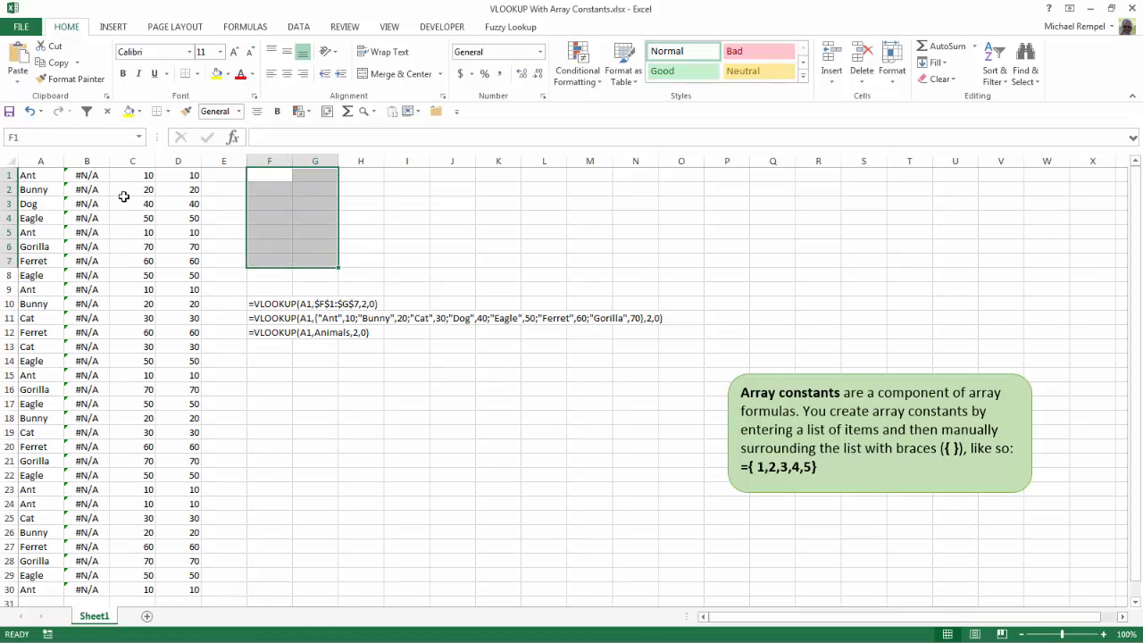
pyautogui.click(136, 204)
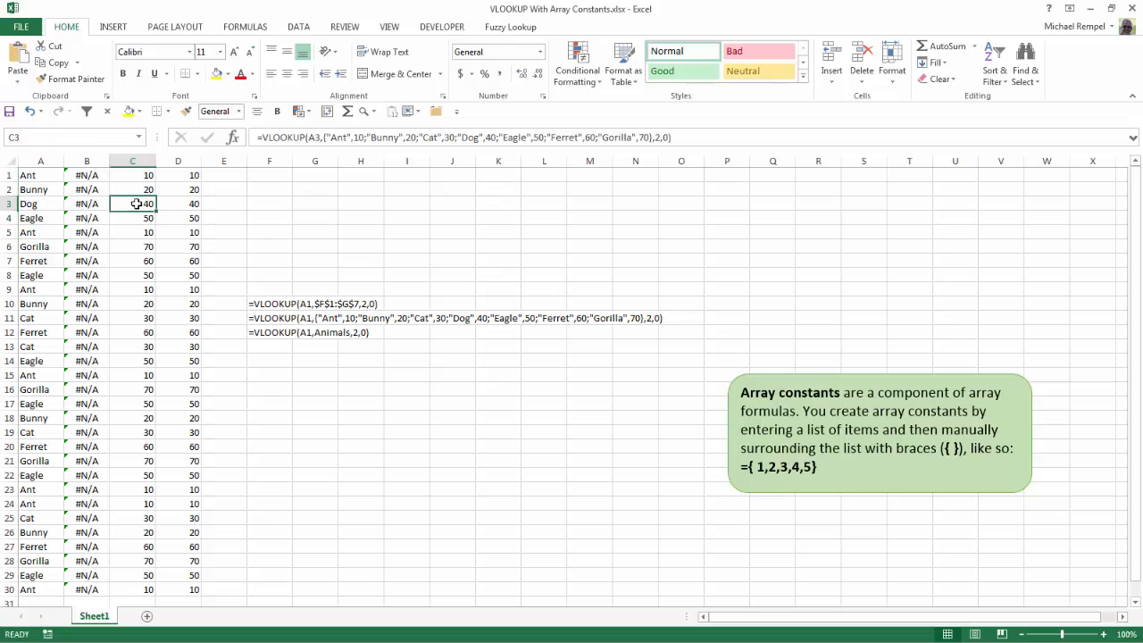
pyautogui.click(174, 206)
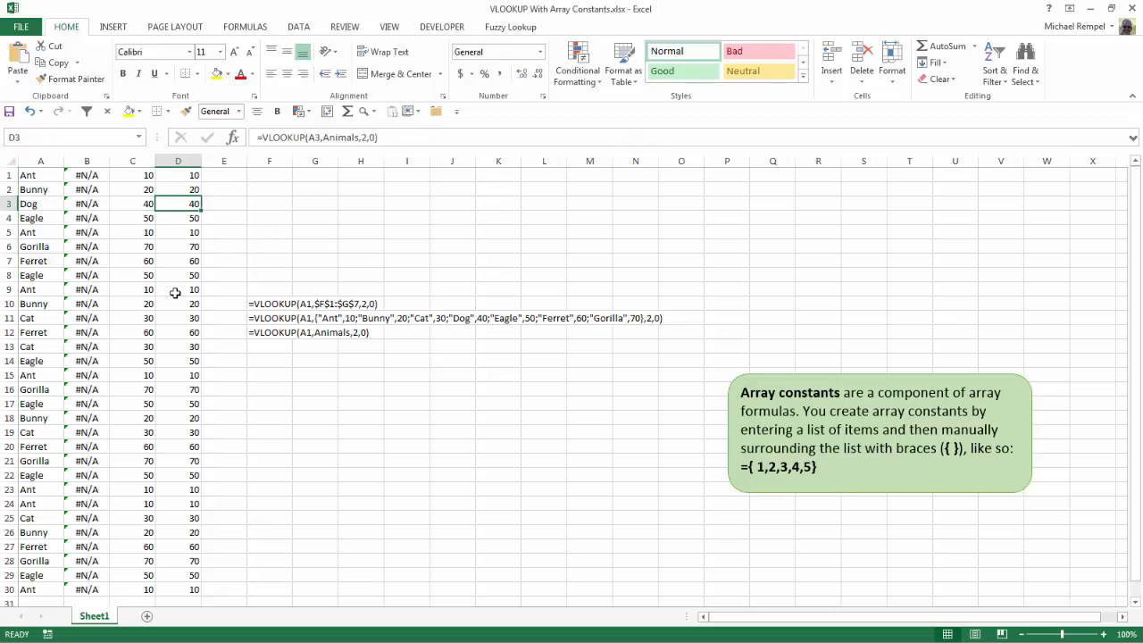